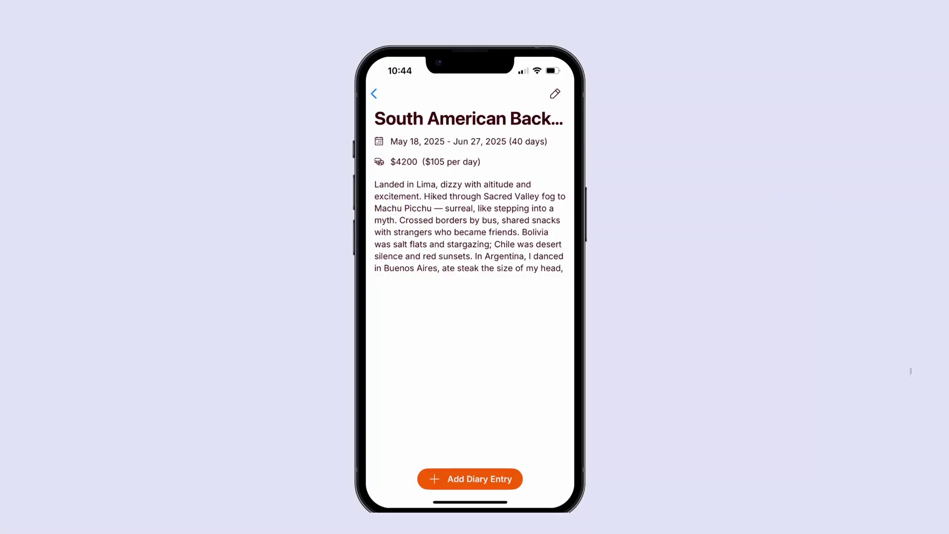
# In the mobile preview, tap Add Diary Entry to bring up the new-entry form.
pyautogui.click(470, 478)
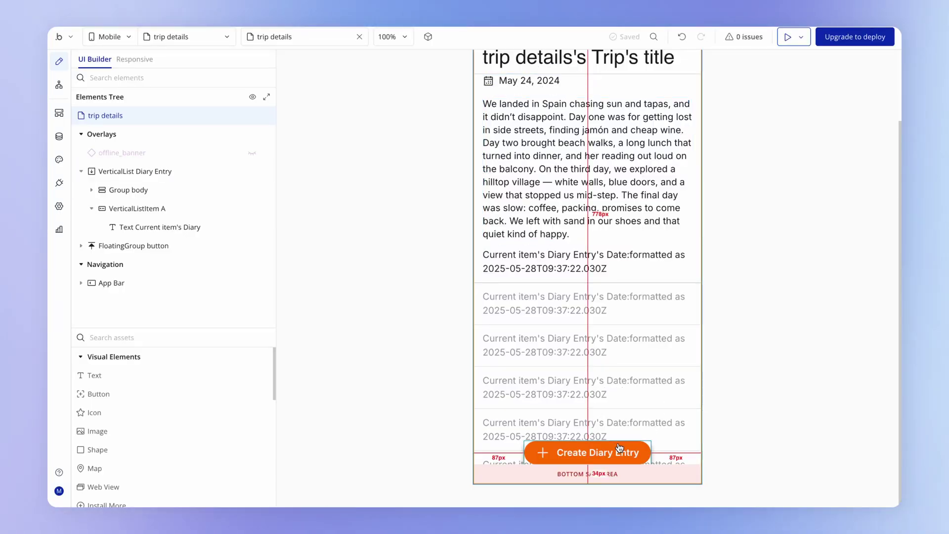
# Delete the existing create-entry step from the Create Diary Entry button's workflow.
pyautogui.click(615, 454)
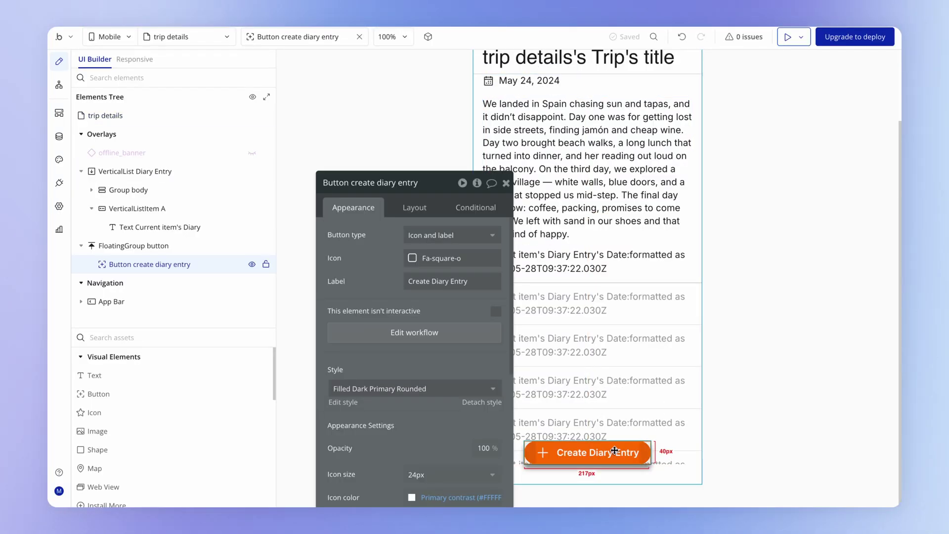
pyautogui.click(429, 334)
pyautogui.rightClick(646, 159)
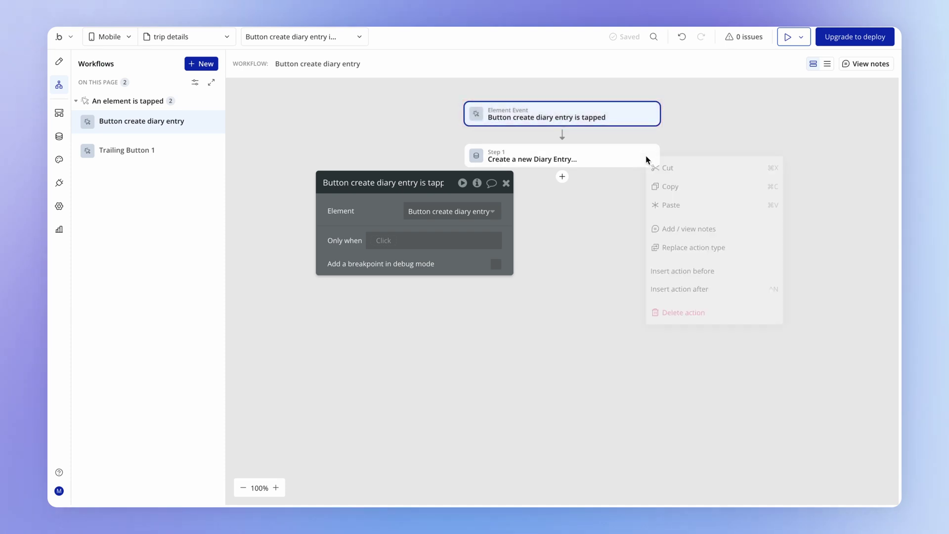
pyautogui.click(686, 312)
pyautogui.moveTo(391, 213); pyautogui.dragTo(509, 300)
# Add a Navigation > Go to view step to the button's tap workflow.
pyautogui.click(561, 137)
pyautogui.moveTo(586, 182)
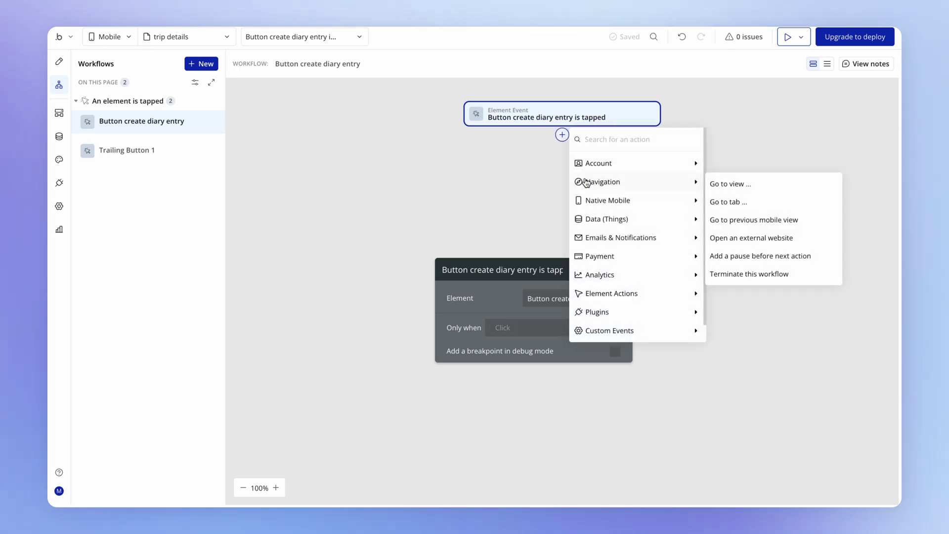
pyautogui.click(754, 183)
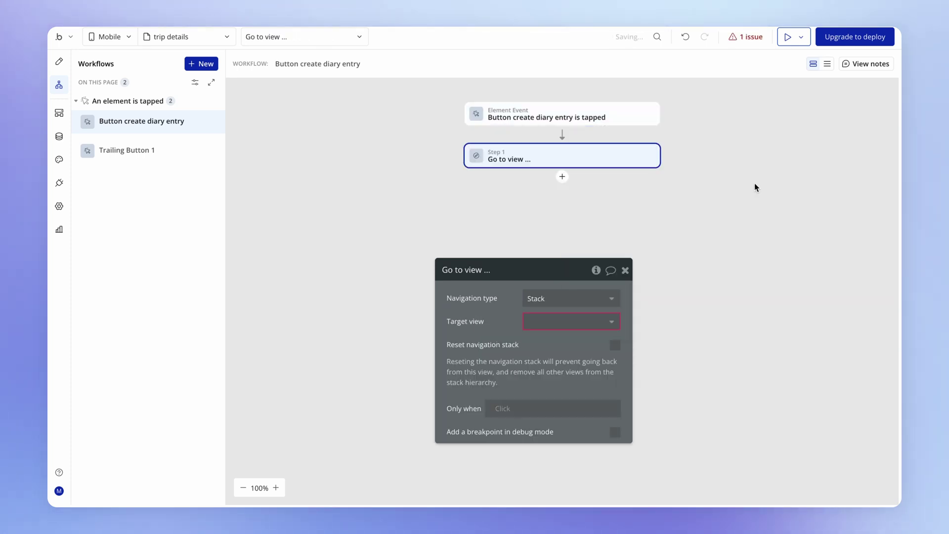
pyautogui.moveTo(480, 326); pyautogui.dragTo(331, 229)
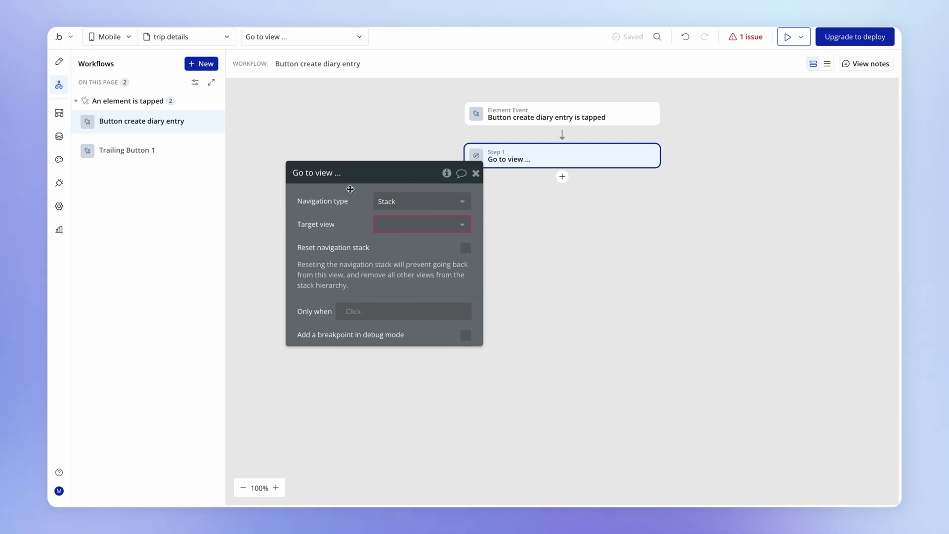
pyautogui.click(461, 227)
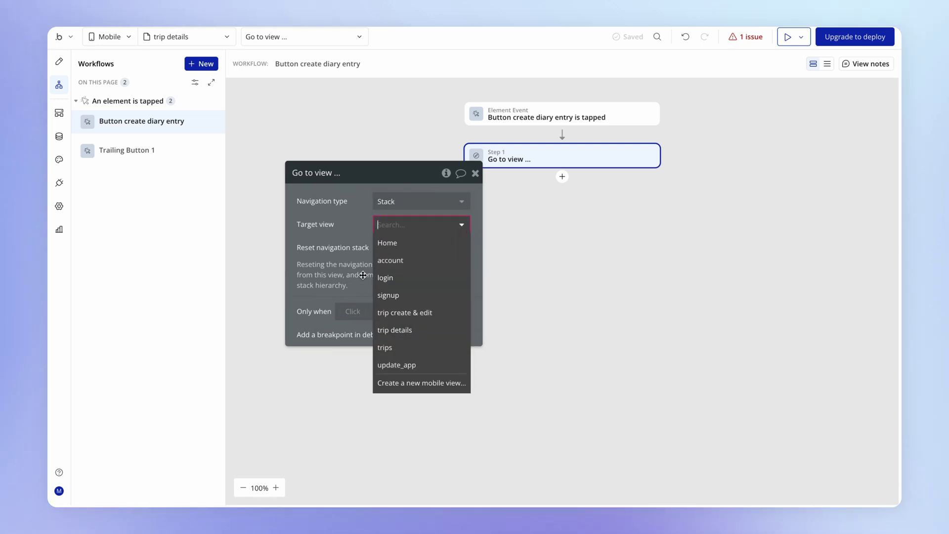
pyautogui.click(350, 252)
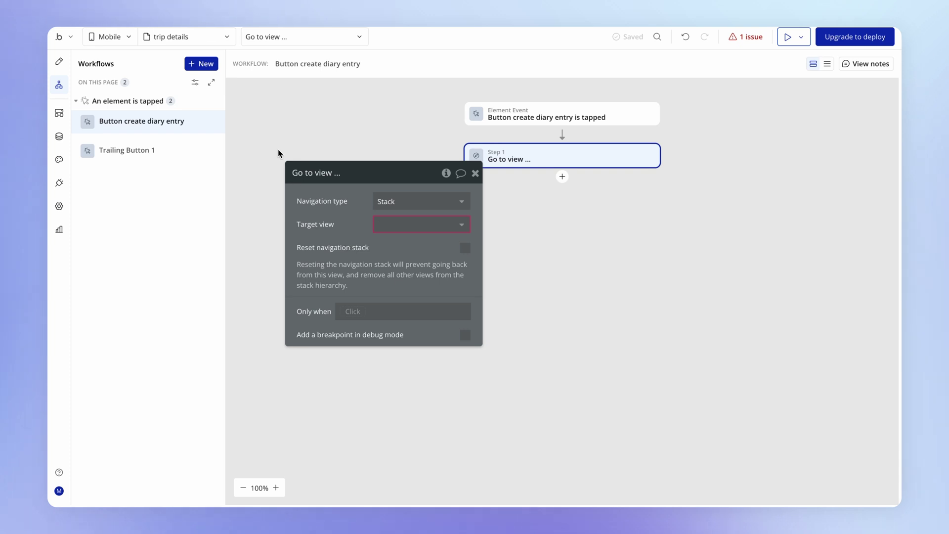
pyautogui.click(207, 40)
# Open the trip create & edit view and look over its form.
pyautogui.click(260, 111)
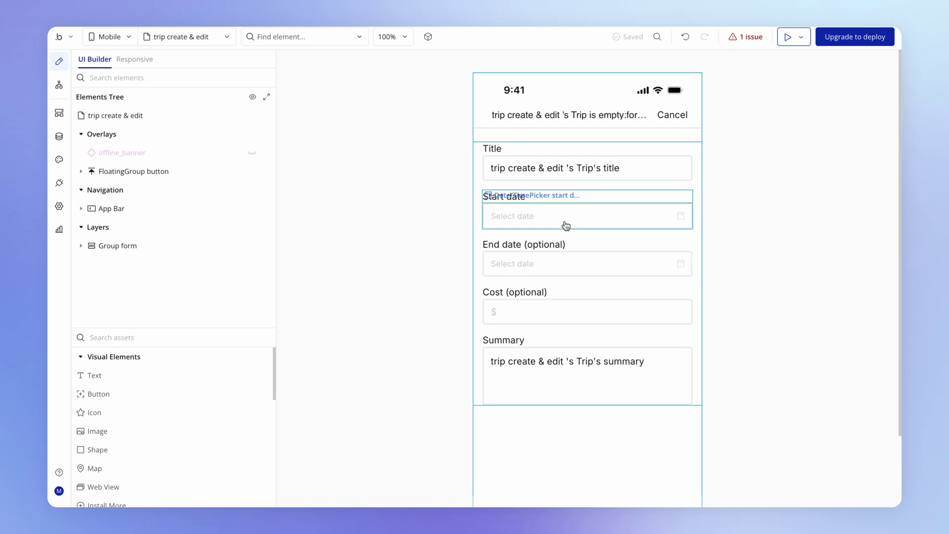
pyautogui.scroll(-1, 393, 271)
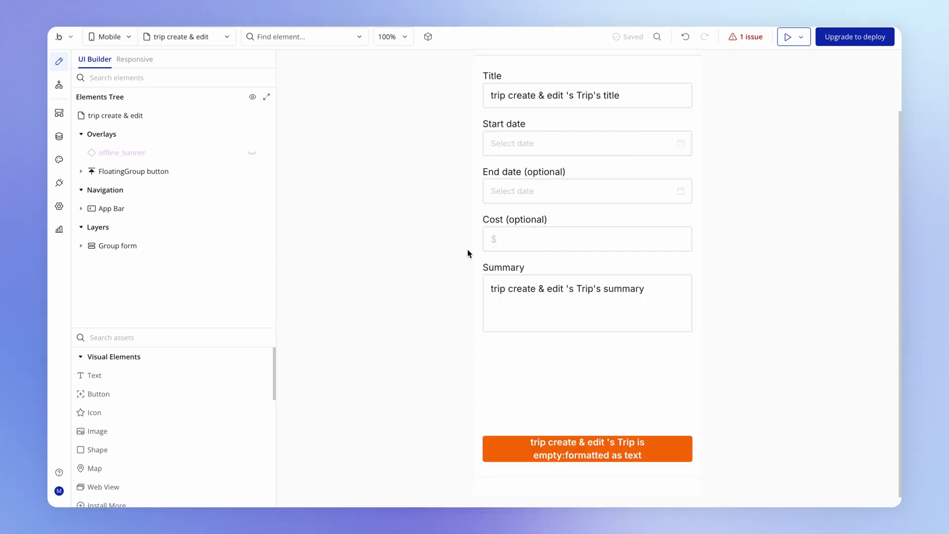
pyautogui.scroll(-1, 467, 254)
pyautogui.scroll(2, 401, 264)
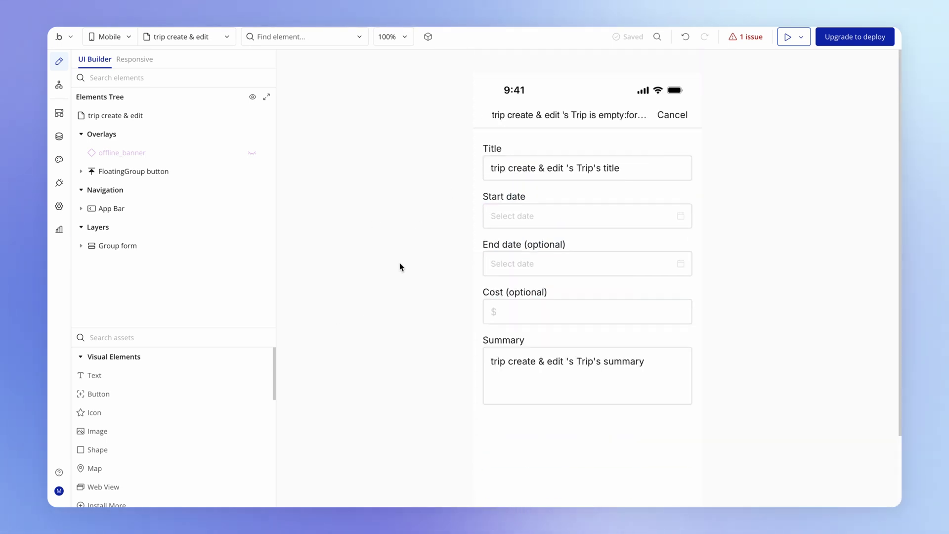
# Duplicate trip create & edit as a new view named 'diary entry create & edit'.
pyautogui.click(224, 42)
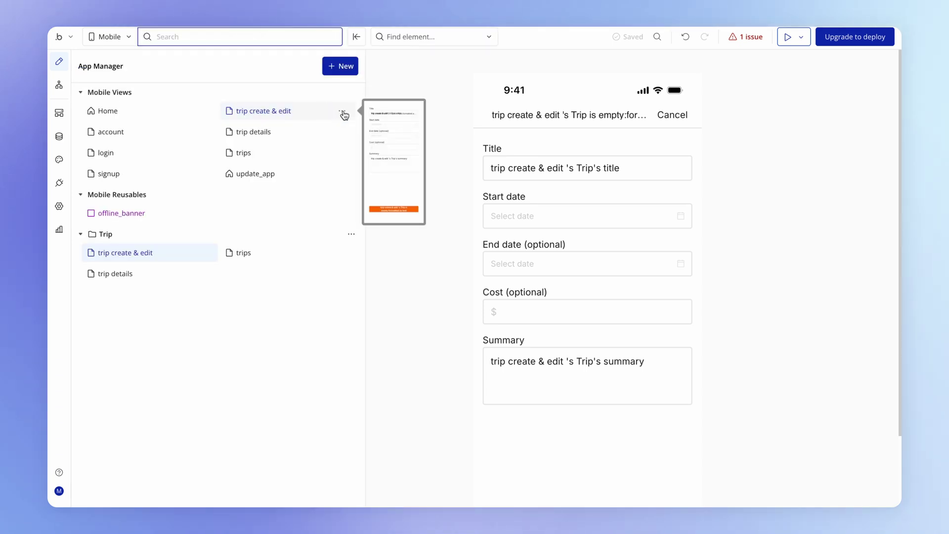
pyautogui.click(345, 115)
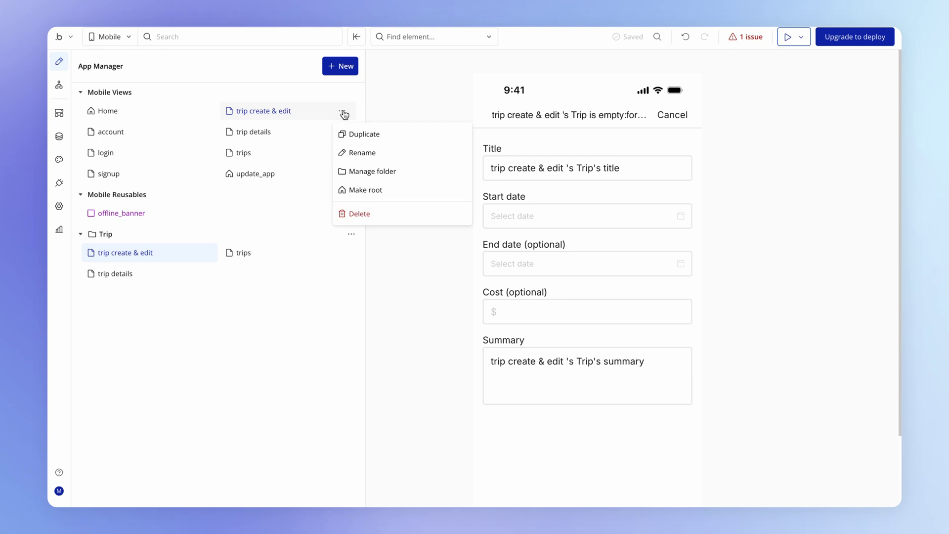
pyautogui.click(382, 136)
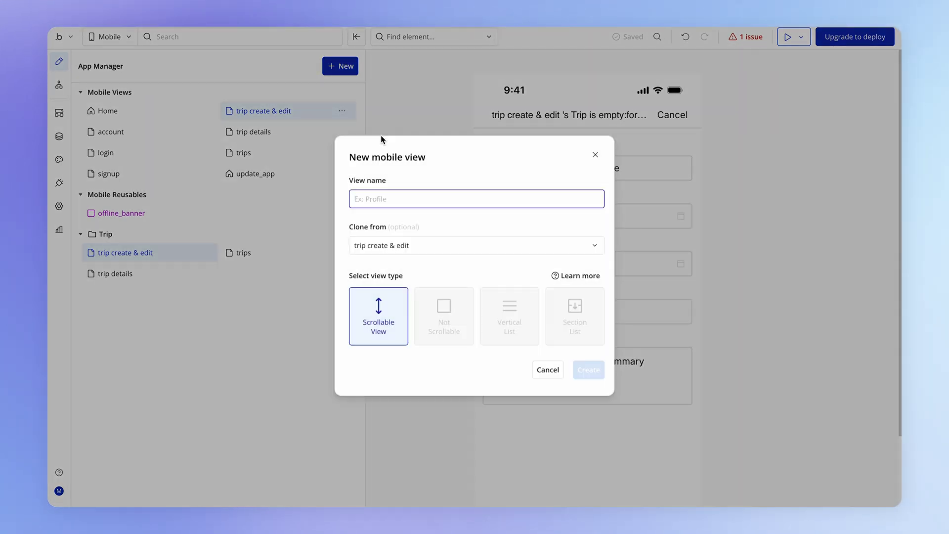
pyautogui.write('diary entry create & edit')
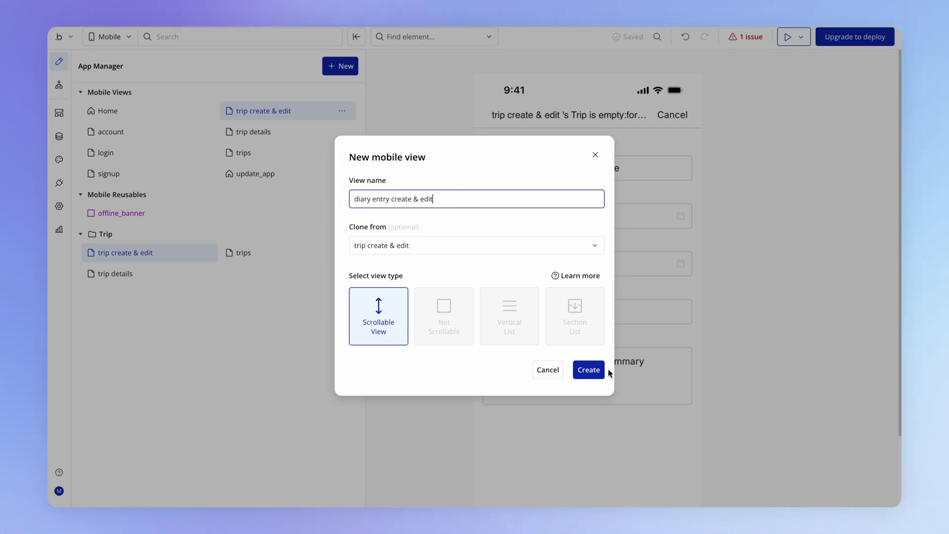
pyautogui.click(590, 371)
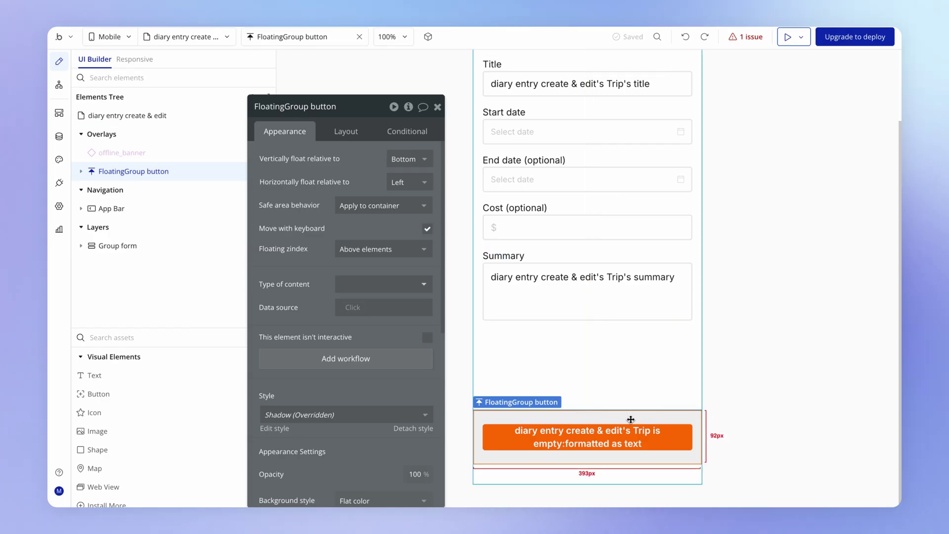
# Delete the floating button group, the Cost field group and the End date field.
pyautogui.press('Delete')
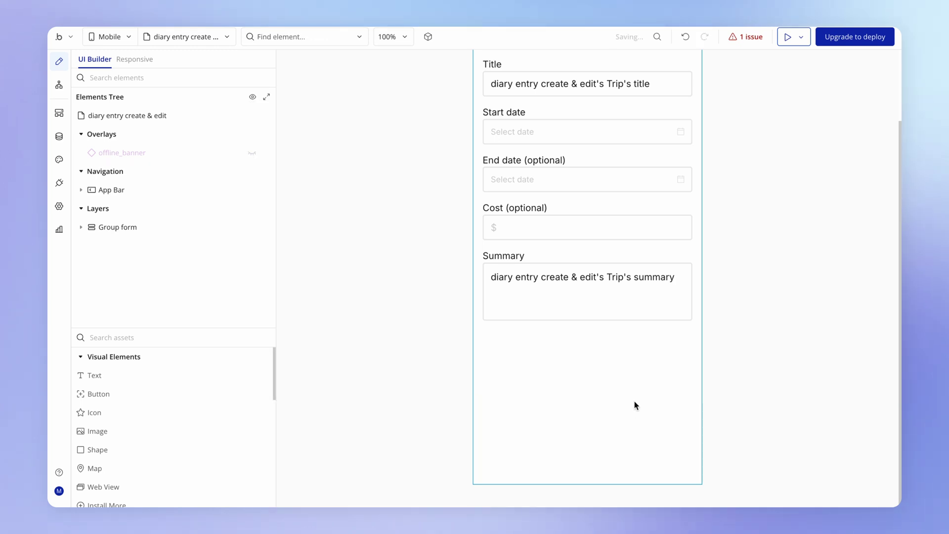
pyautogui.scroll(3, 634, 401)
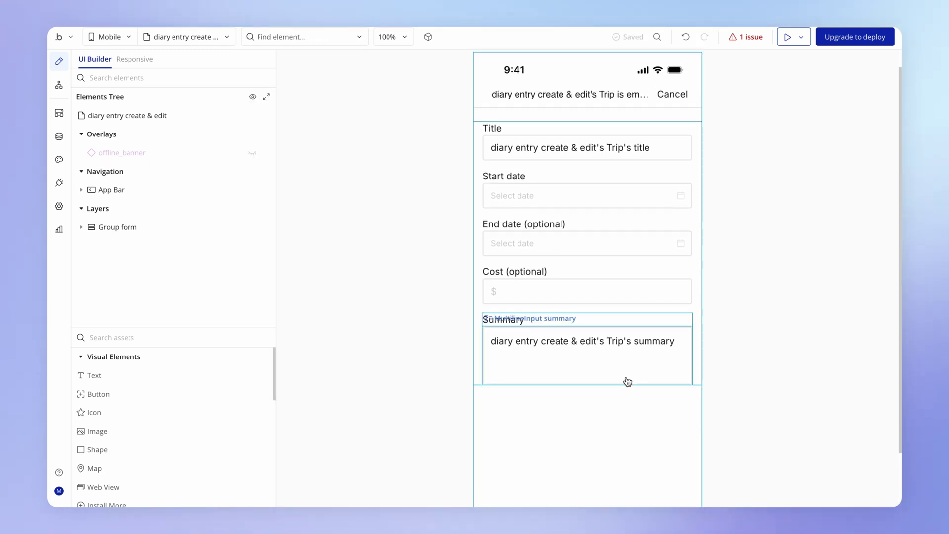
pyautogui.click(632, 274)
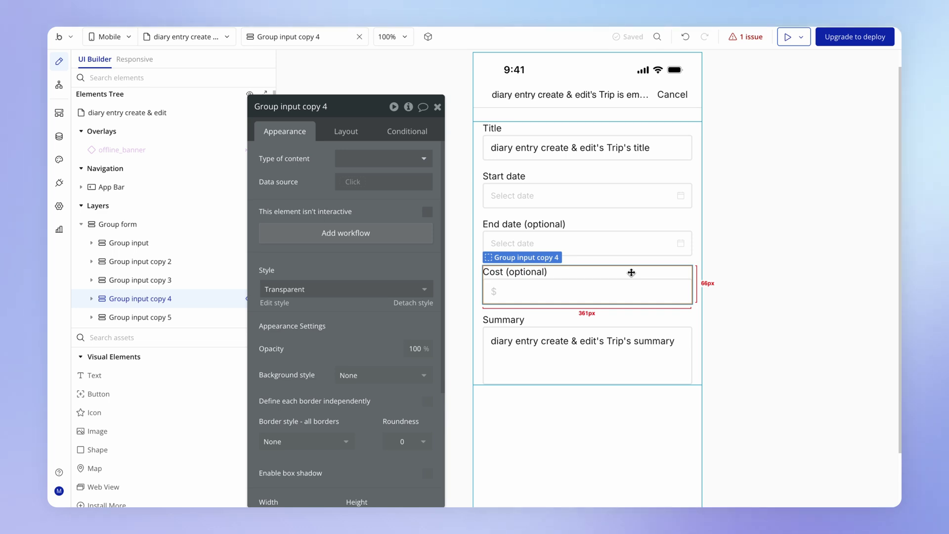
pyautogui.press('Delete')
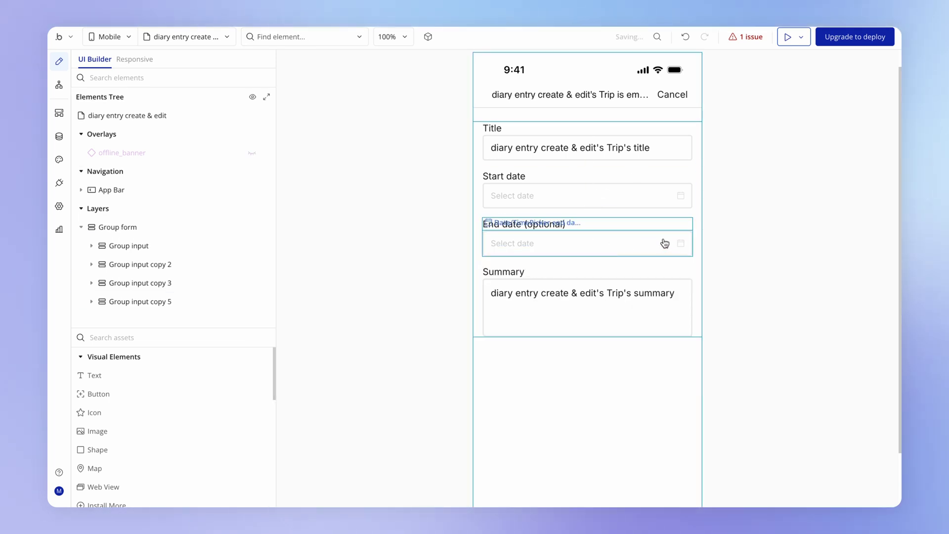
pyautogui.click(658, 224)
pyautogui.press('Escape')
pyautogui.click(651, 236)
pyautogui.press('Delete')
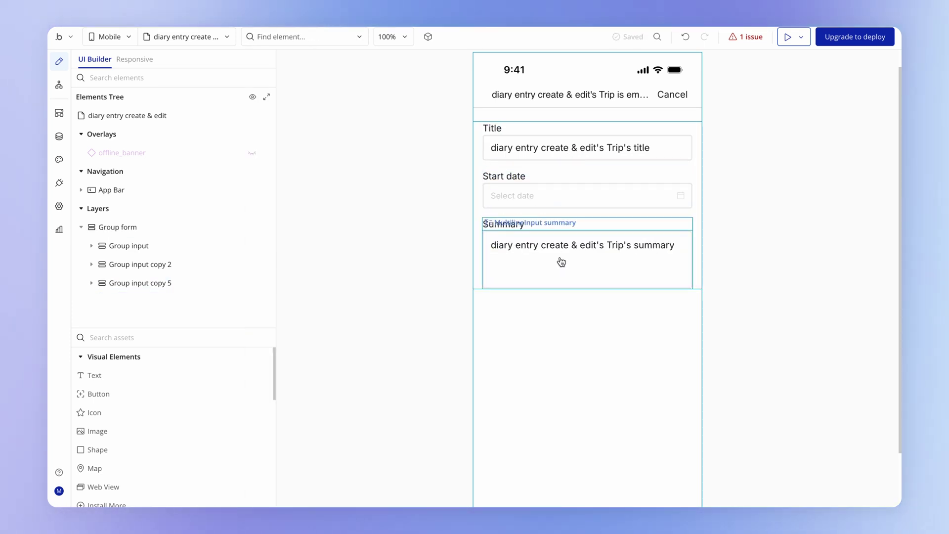
# Clear the Title and Summary inputs' initial content and remove the Summary placeholder.
pyautogui.click(581, 149)
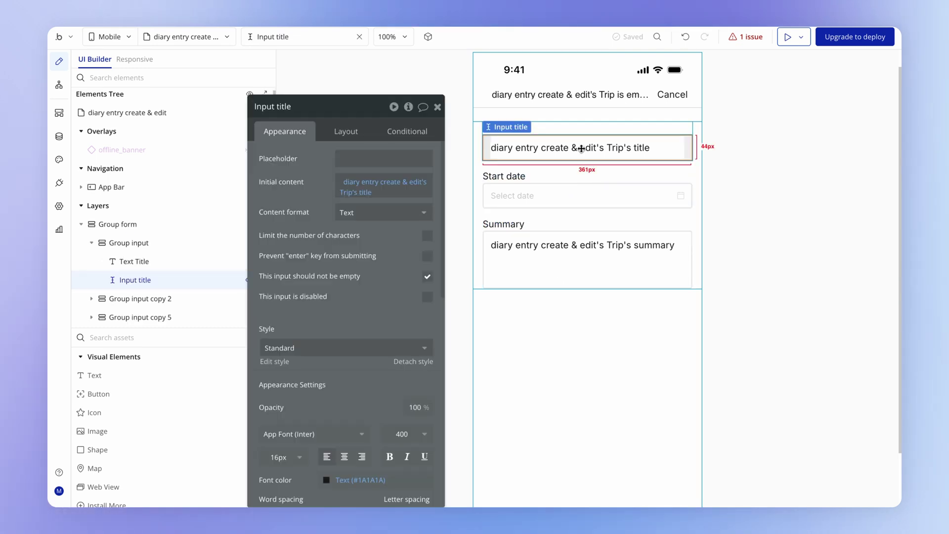
pyautogui.click(372, 183)
pyautogui.rightClick(388, 182)
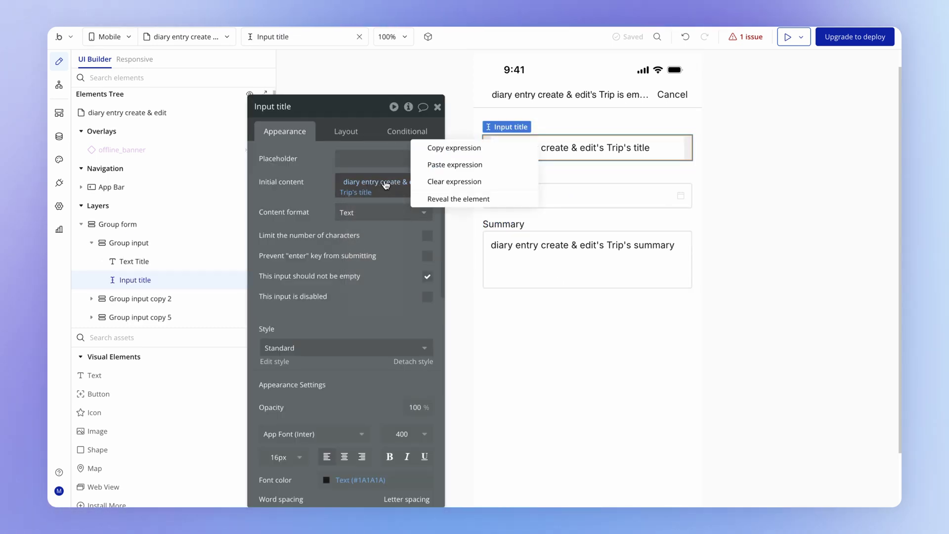
pyautogui.click(434, 182)
pyautogui.click(500, 239)
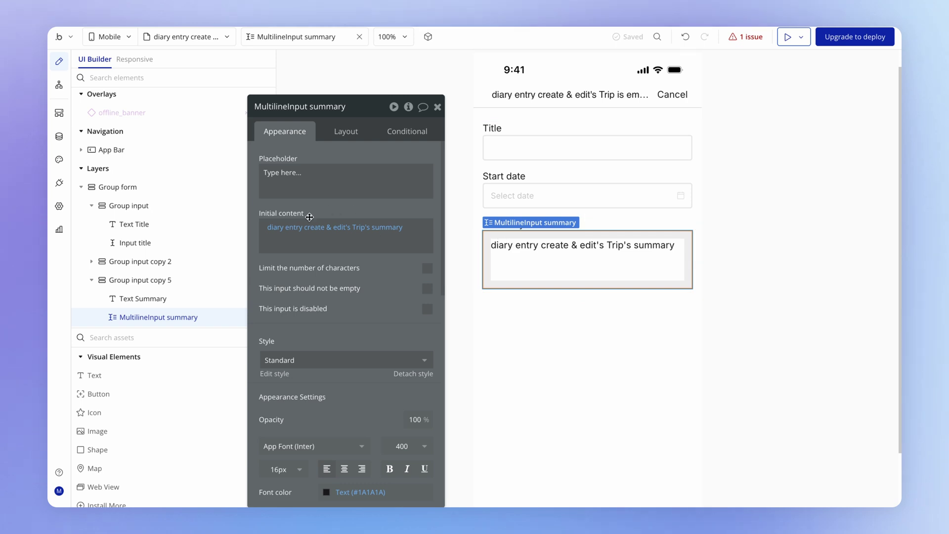
pyautogui.rightClick(292, 229)
pyautogui.click(356, 229)
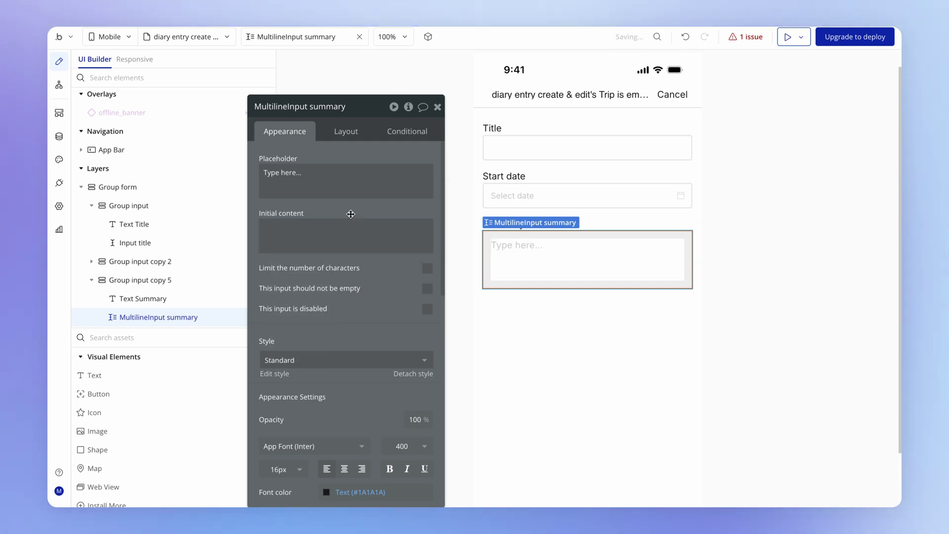
pyautogui.tripleClick(338, 184)
pyautogui.press('BackSpace')
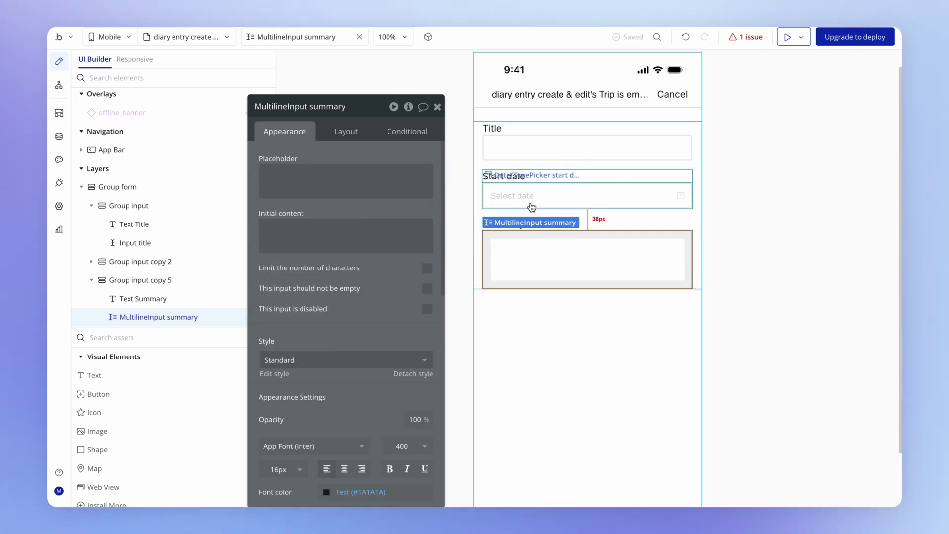
# Replace the app bar's dynamic title with the plain text 'Create Entry'.
pyautogui.click(578, 197)
pyautogui.click(568, 94)
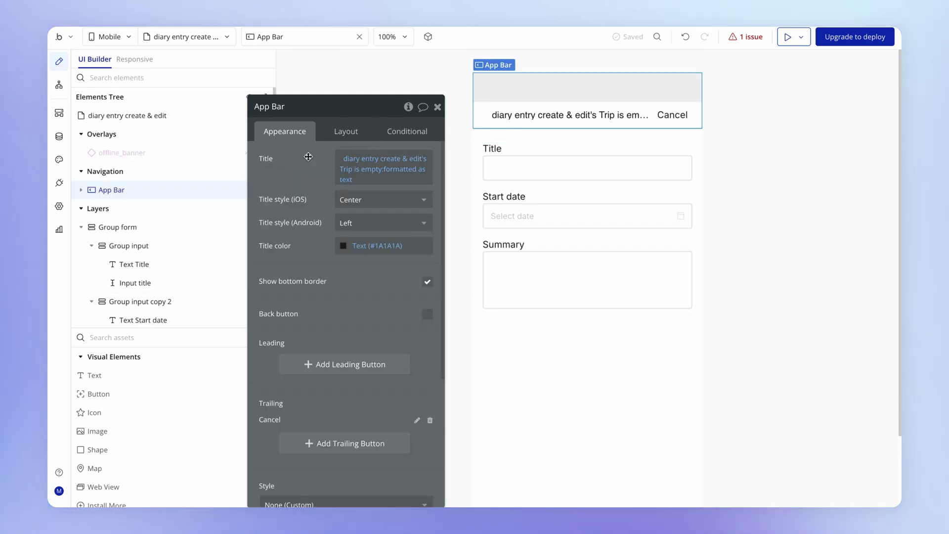
pyautogui.rightClick(407, 165)
pyautogui.click(437, 159)
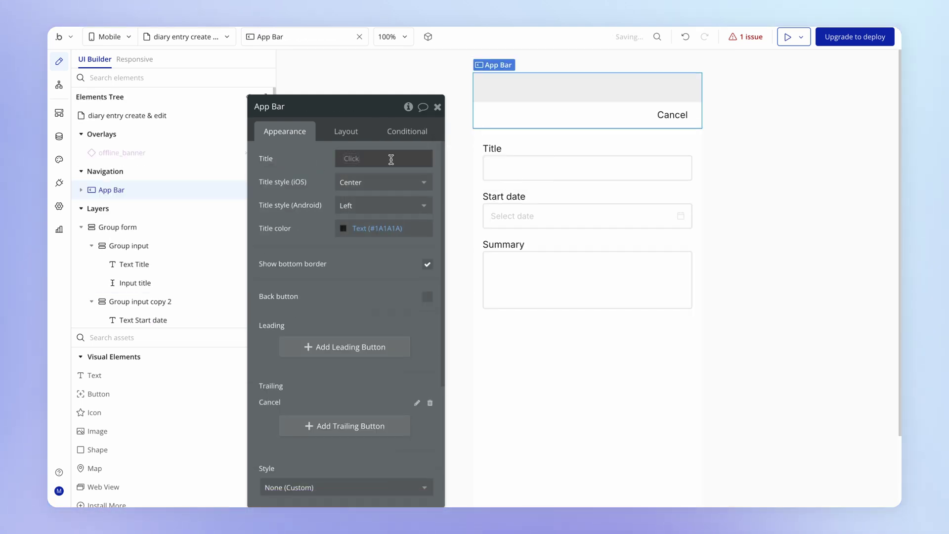
pyautogui.click(390, 157)
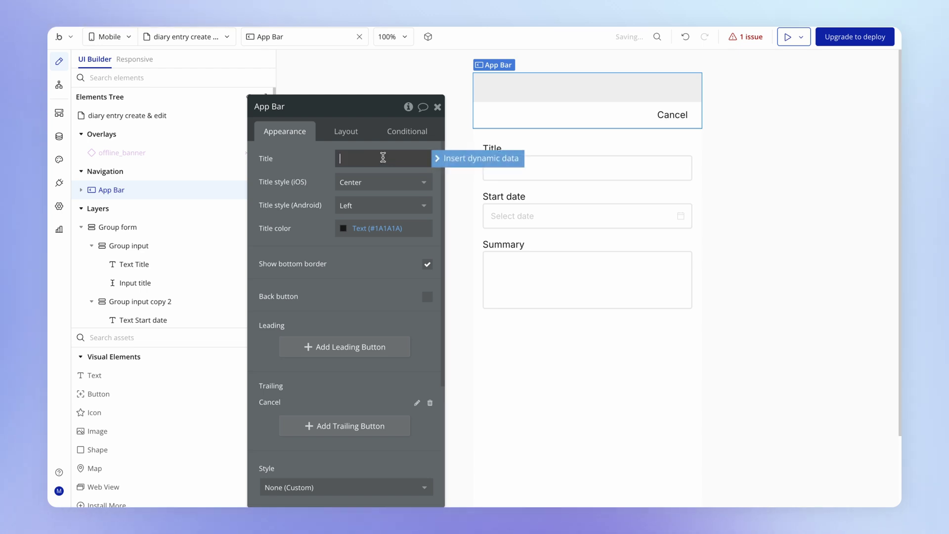
pyautogui.write('Create E')
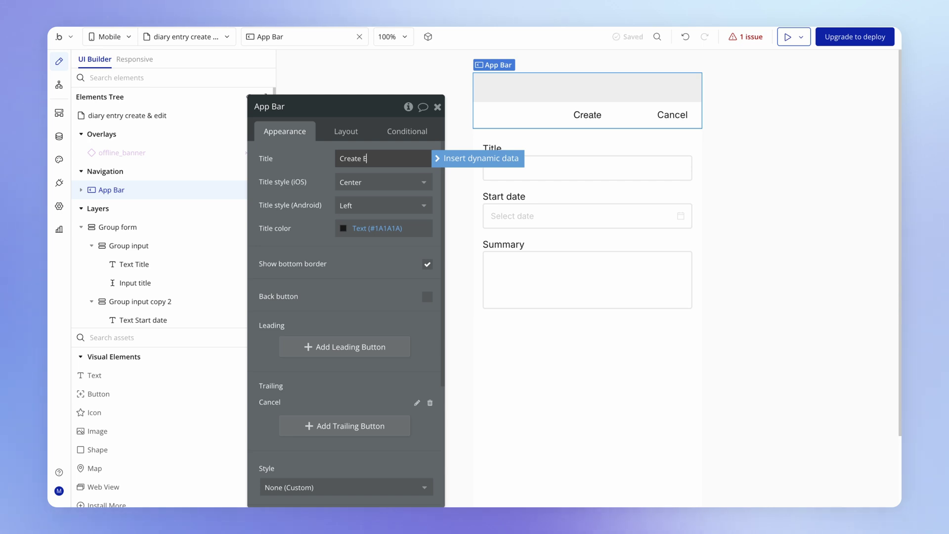
pyautogui.write('ntry')
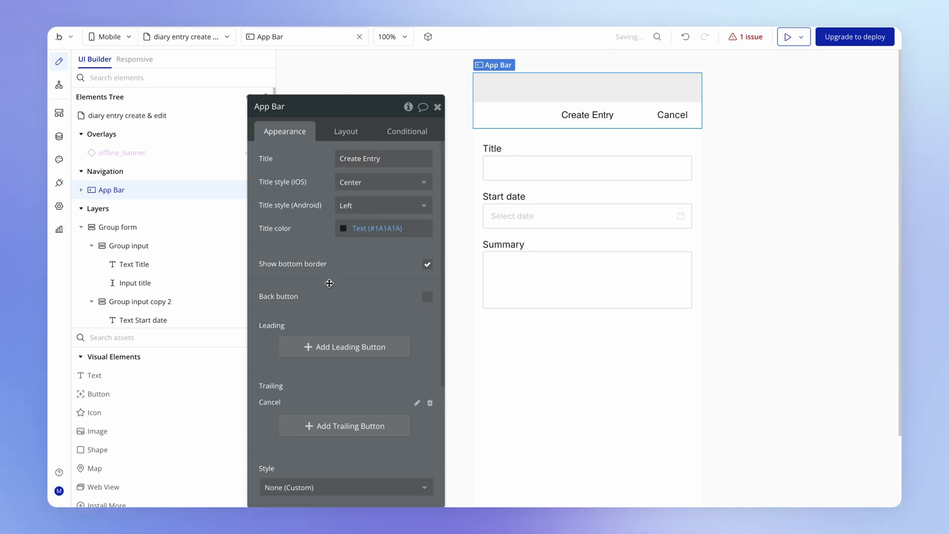
# Check the Cancel button's tap workflow, then reselect the app bar in the design.
pyautogui.click(683, 115)
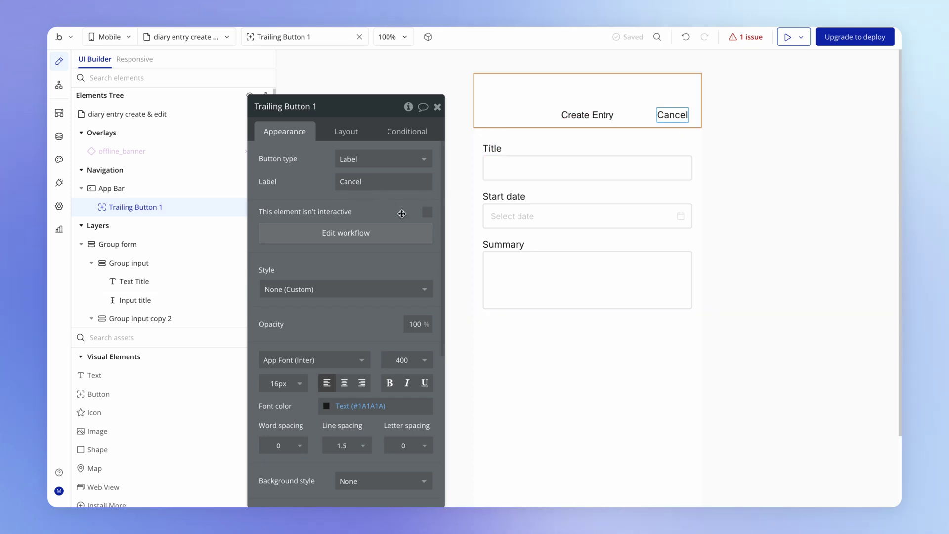
pyautogui.click(390, 241)
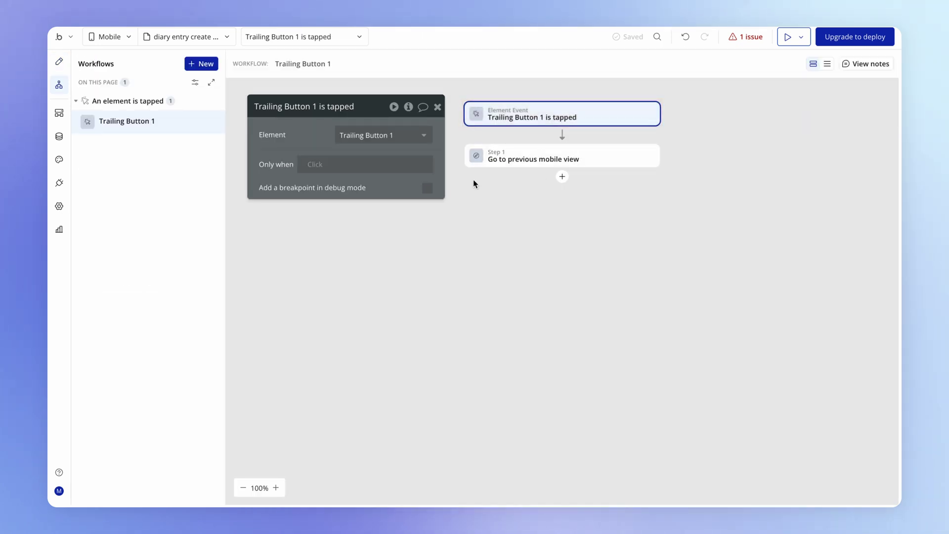
pyautogui.click(59, 62)
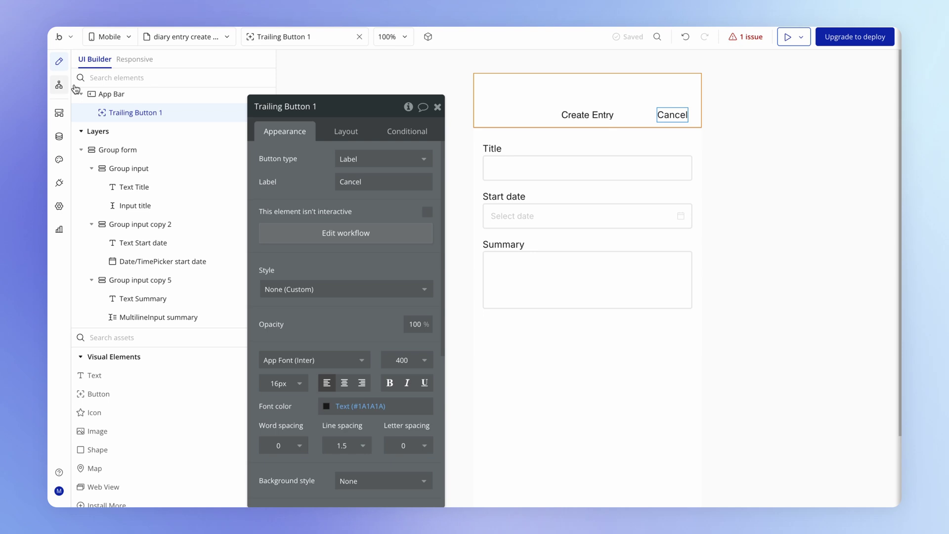
pyautogui.click(520, 119)
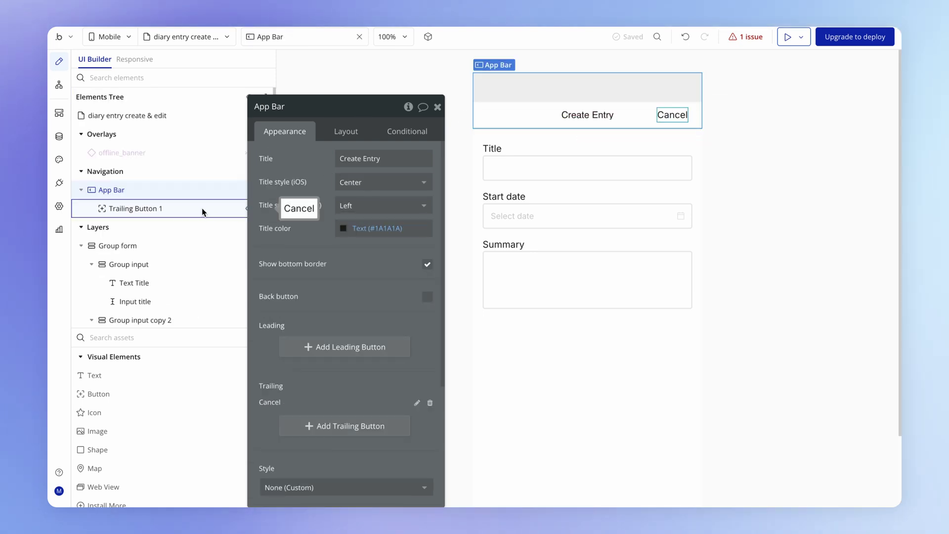
# Add a leading app bar button labelled Cancel with dark text colour.
pyautogui.moveTo(344, 305); pyautogui.dragTo(353, 220)
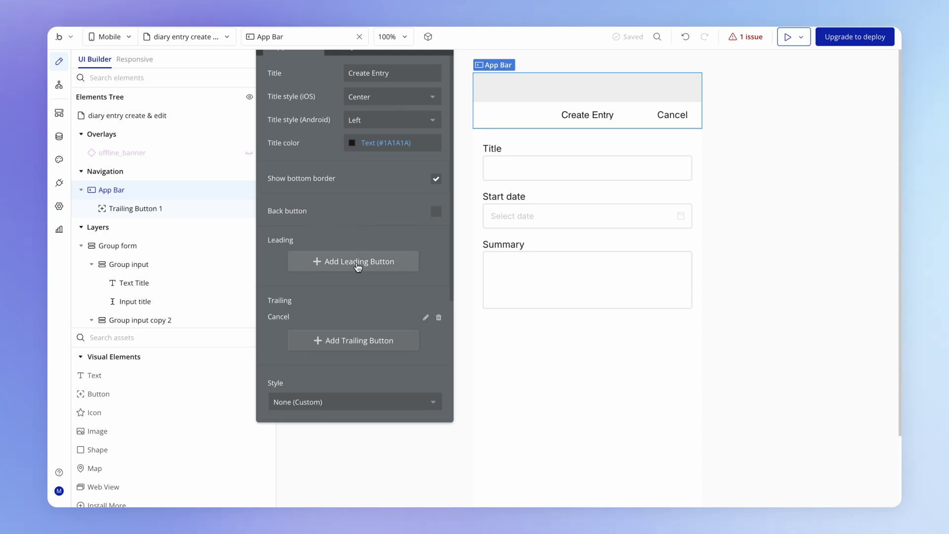
pyautogui.click(358, 267)
pyautogui.write('Cancel')
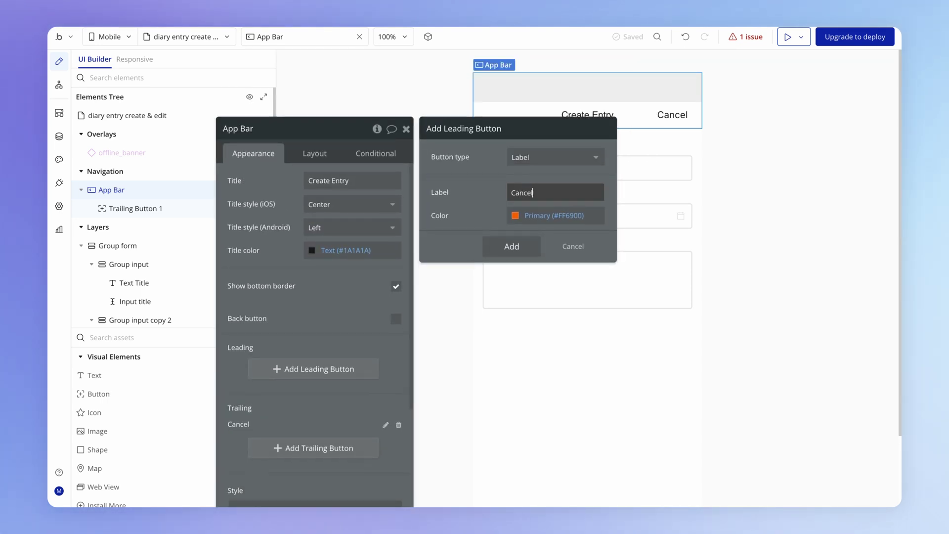
pyautogui.click(515, 216)
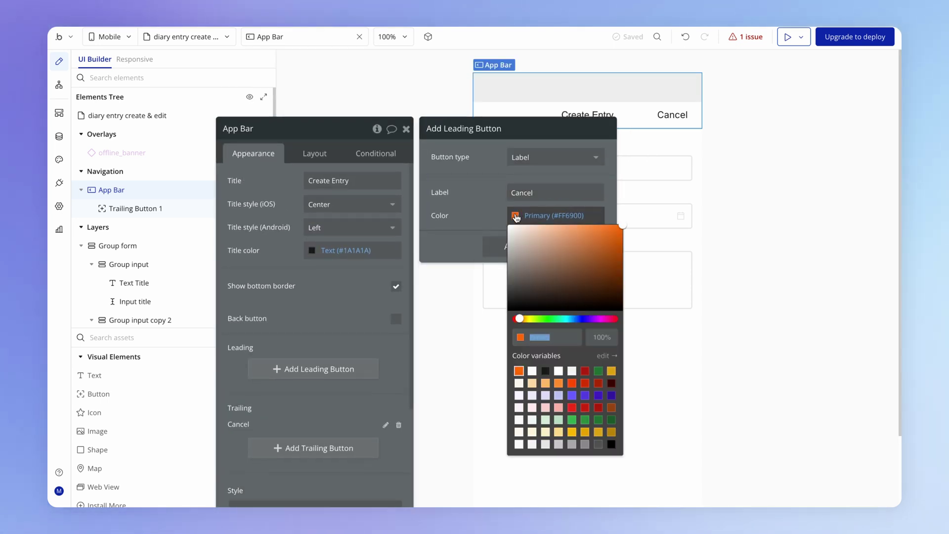
pyautogui.click(545, 371)
pyautogui.click(512, 245)
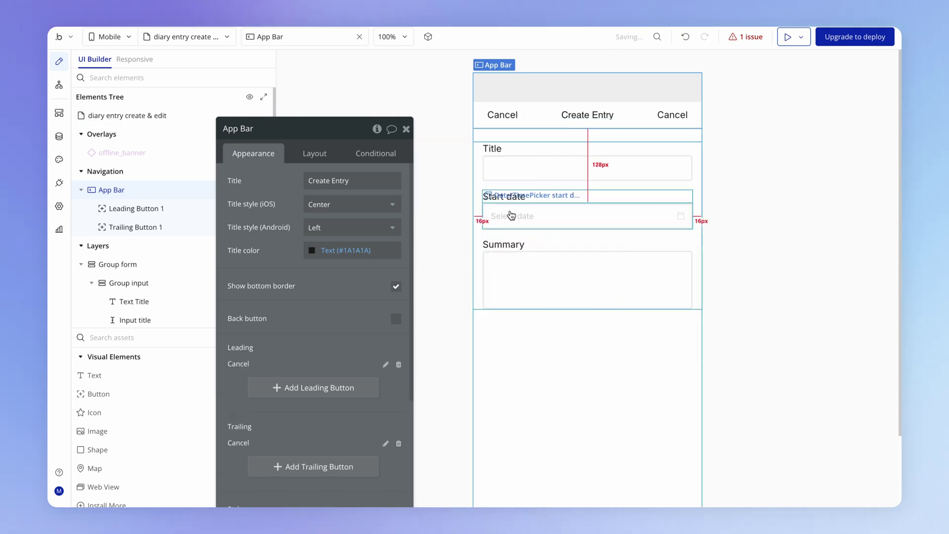
# Make tapping the leading Cancel button go to the previous mobile view.
pyautogui.click(507, 113)
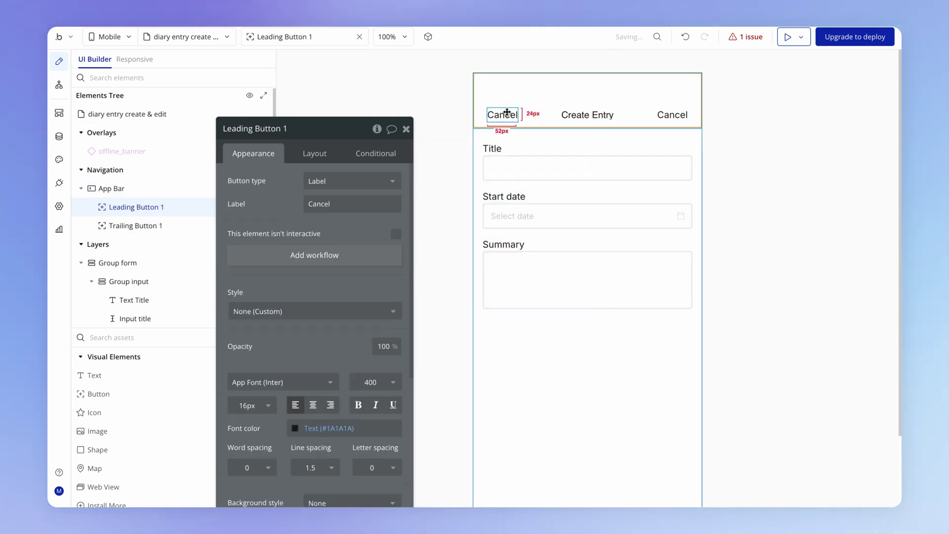
pyautogui.click(328, 263)
pyautogui.click(562, 134)
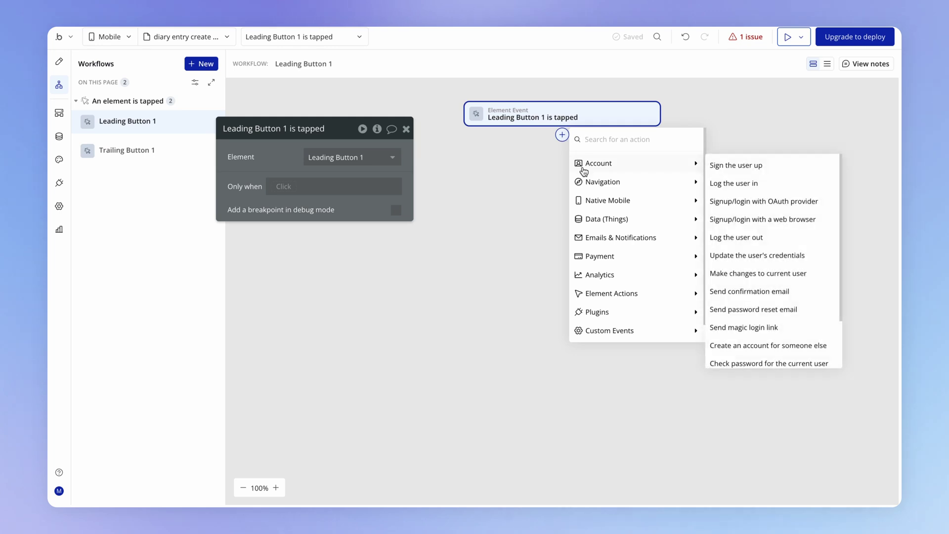
pyautogui.moveTo(595, 184)
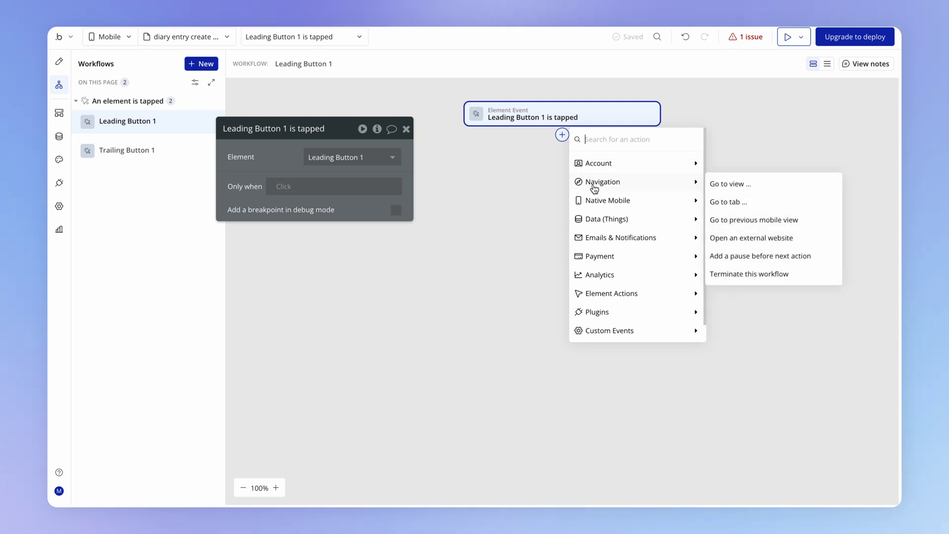
pyautogui.click(789, 224)
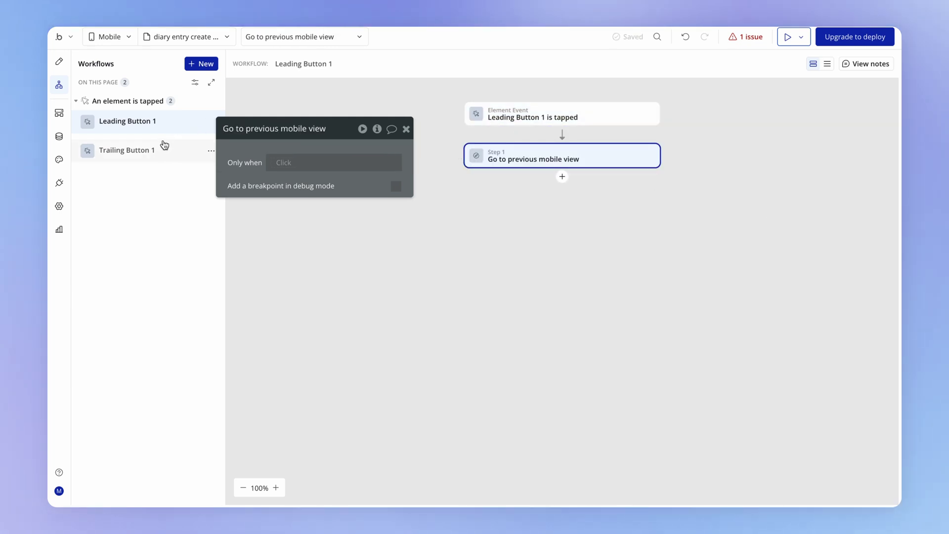
# Relabel the right-hand app bar button from Cancel to Create.
pyautogui.click(66, 61)
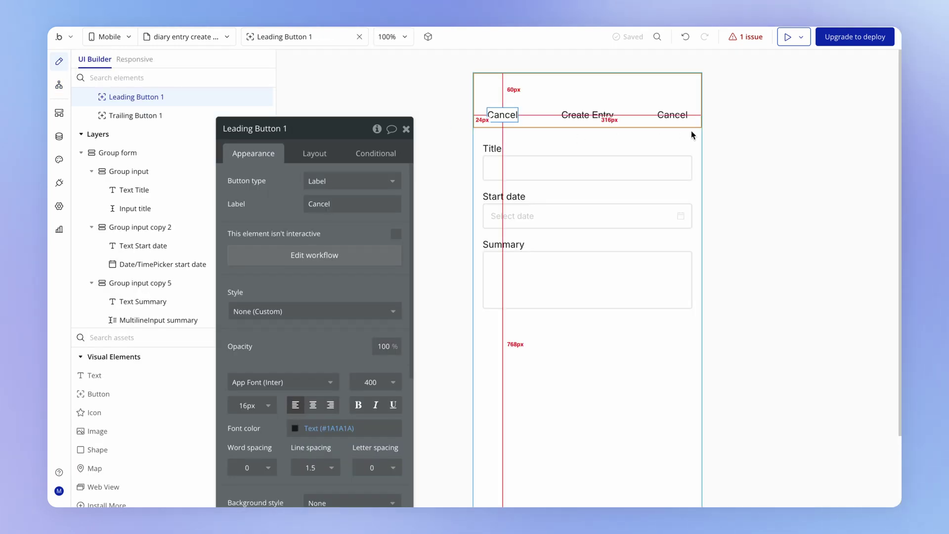
pyautogui.click(673, 115)
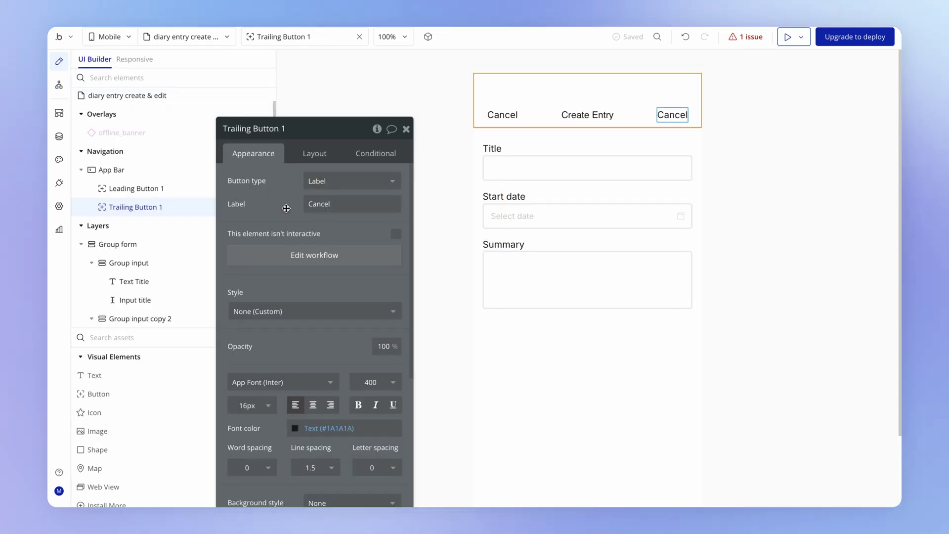
pyautogui.moveTo(287, 220); pyautogui.dragTo(332, 185)
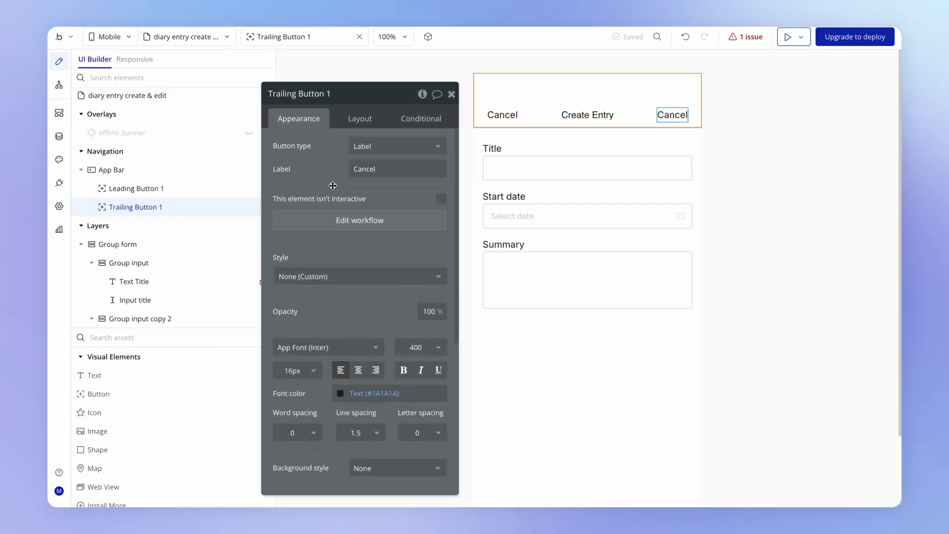
pyautogui.click(405, 169)
pyautogui.write('Create')
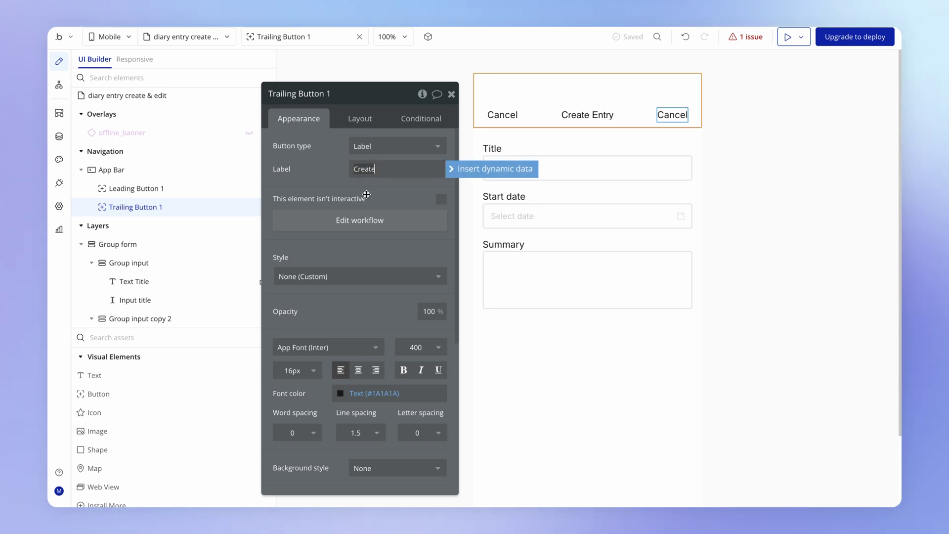
pyautogui.click(363, 194)
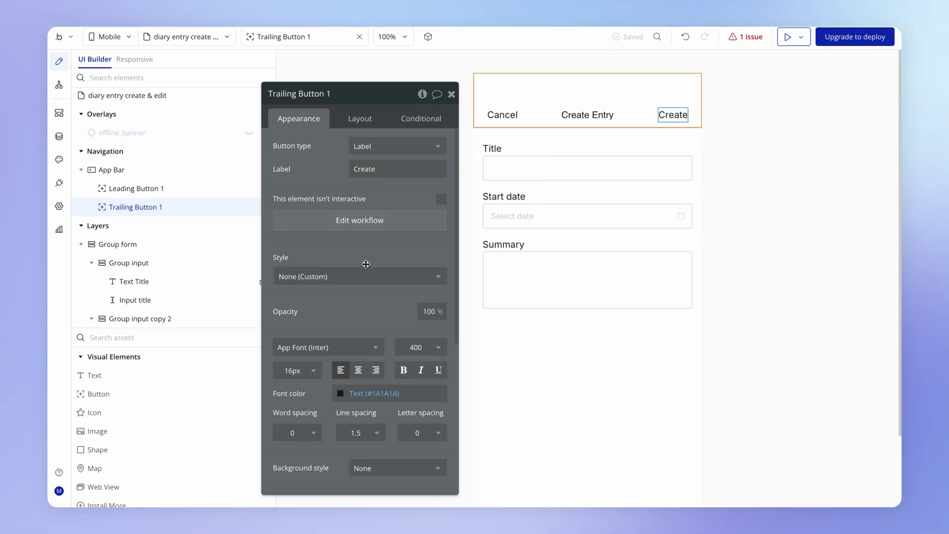
# Make the Create text Primary orange (#FF6900) with font weight 500.
pyautogui.scroll(-3, 351, 331)
pyautogui.click(359, 304)
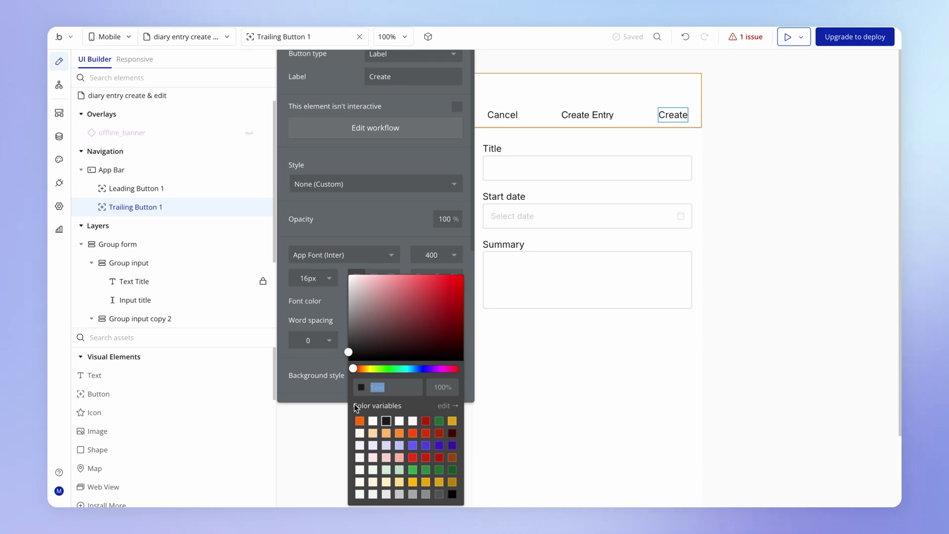
pyautogui.click(359, 421)
pyautogui.click(368, 222)
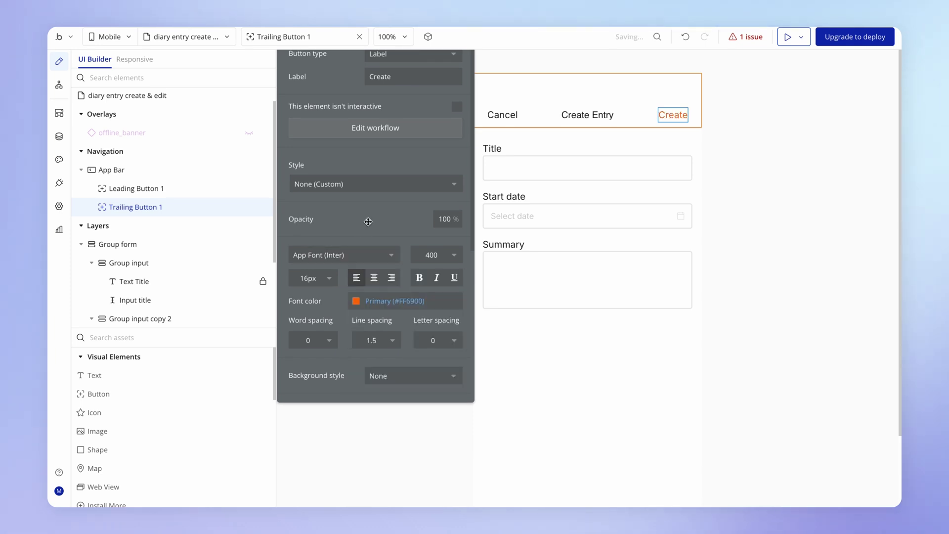
pyautogui.click(444, 259)
pyautogui.click(425, 360)
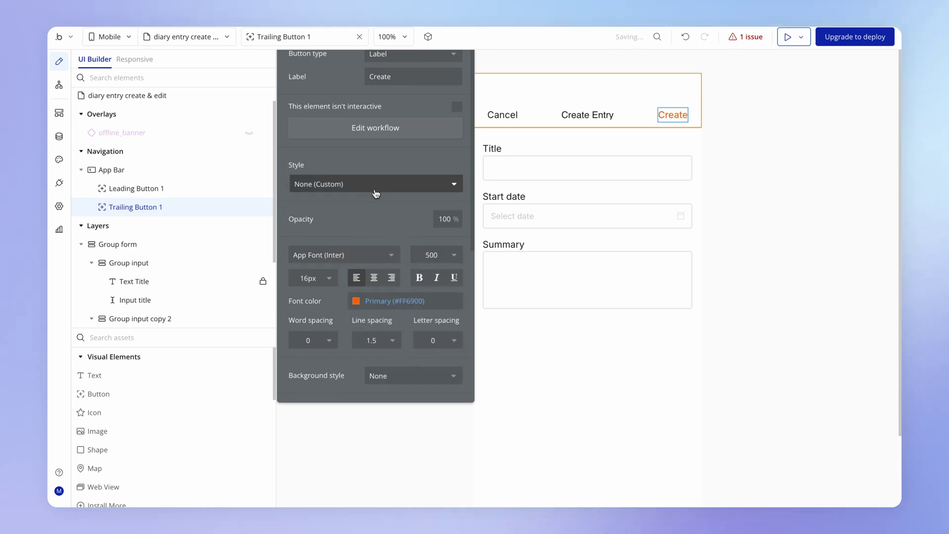
pyautogui.scroll(3, 377, 190)
# Replace the Create button's go-back step with a Create a new thing action of type Diary Entry.
pyautogui.click(354, 197)
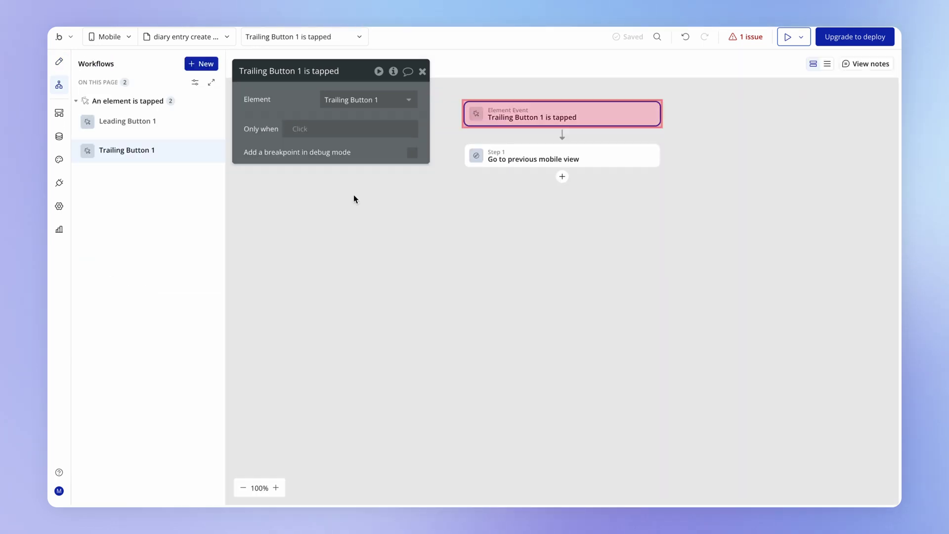
pyautogui.click(647, 155)
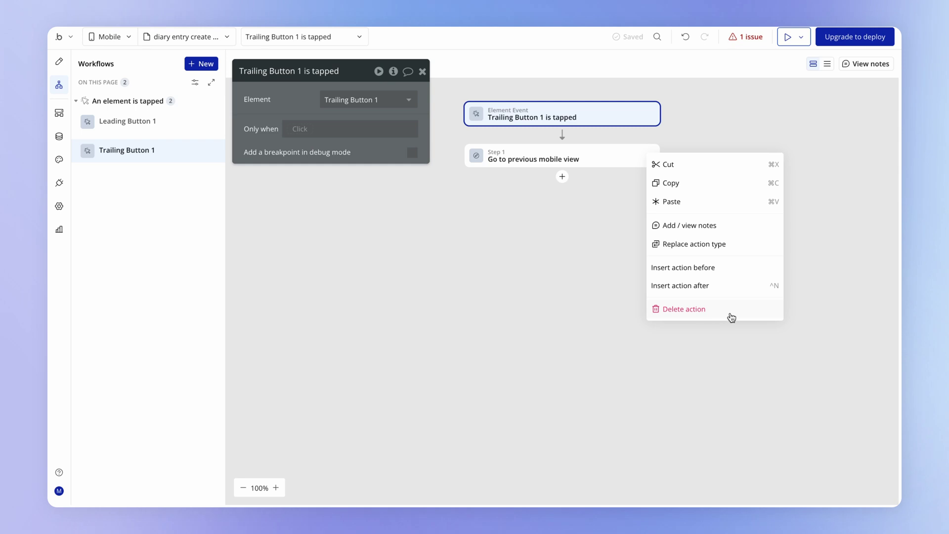
pyautogui.click(708, 313)
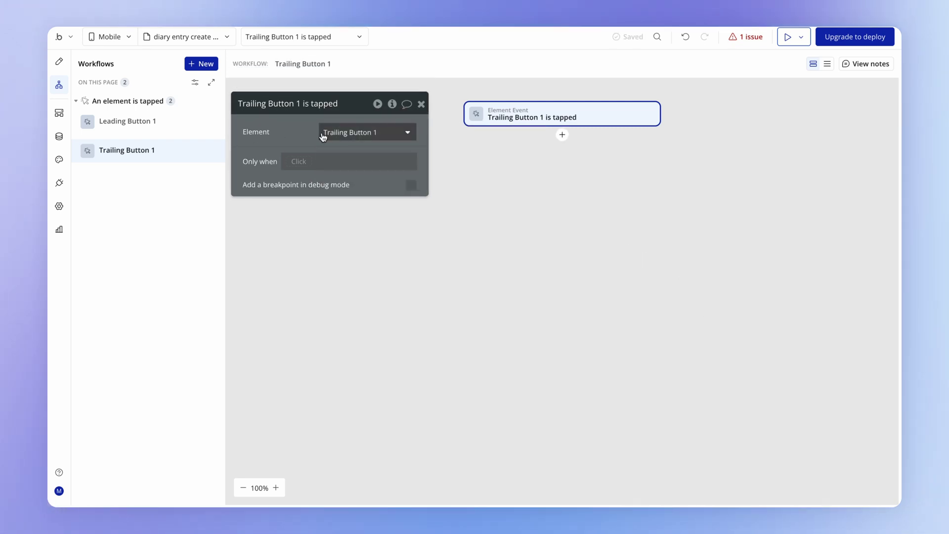
pyautogui.click(562, 135)
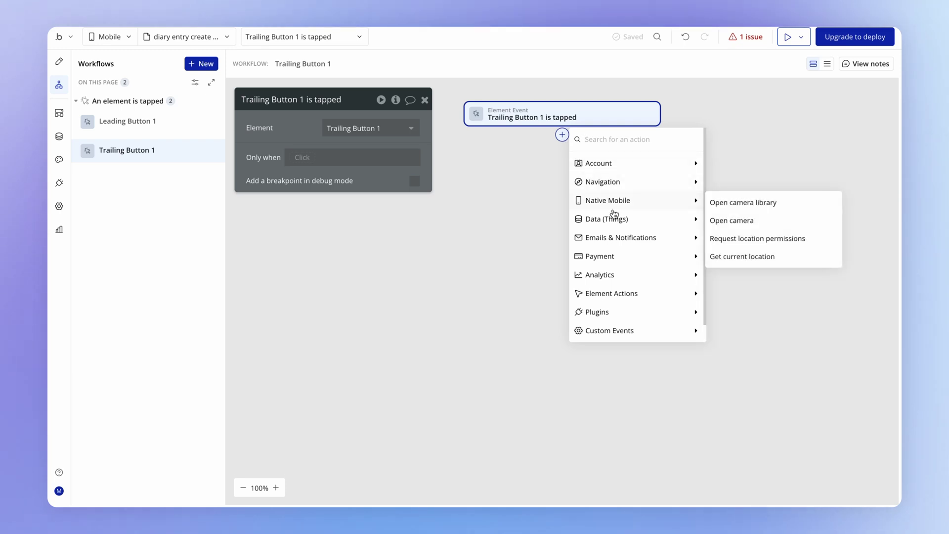
pyautogui.moveTo(612, 219)
pyautogui.click(745, 223)
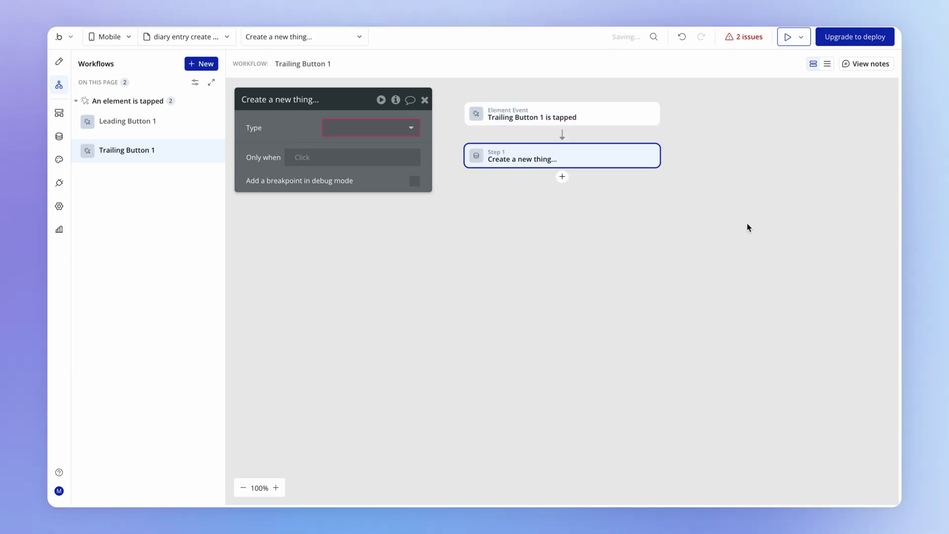
pyautogui.click(373, 131)
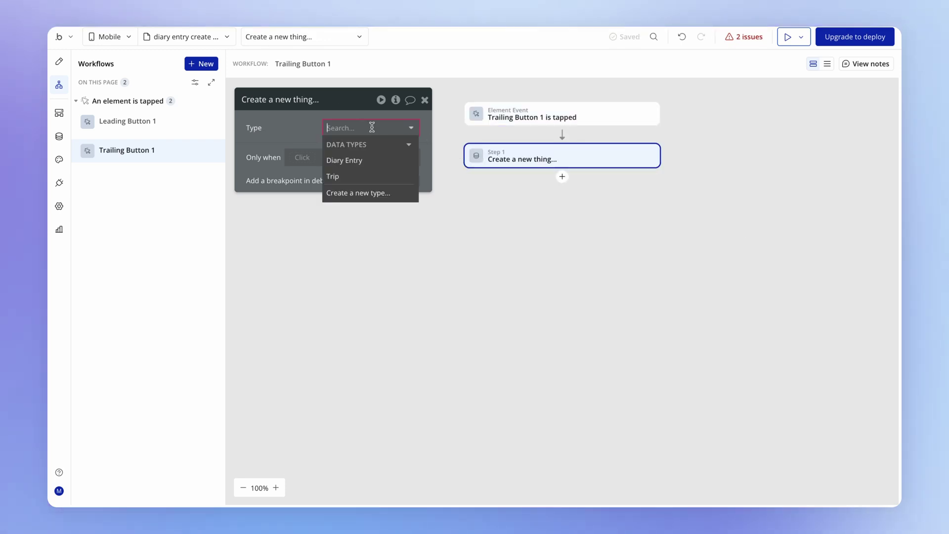
pyautogui.click(363, 159)
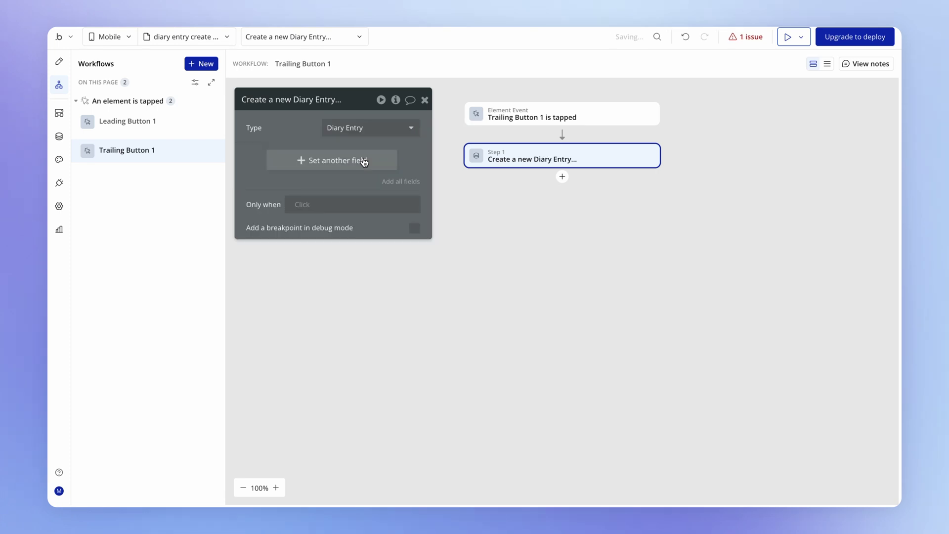
# Set the new Diary Entry's Content to the MultilineInput's value.
pyautogui.click(337, 165)
pyautogui.click(260, 156)
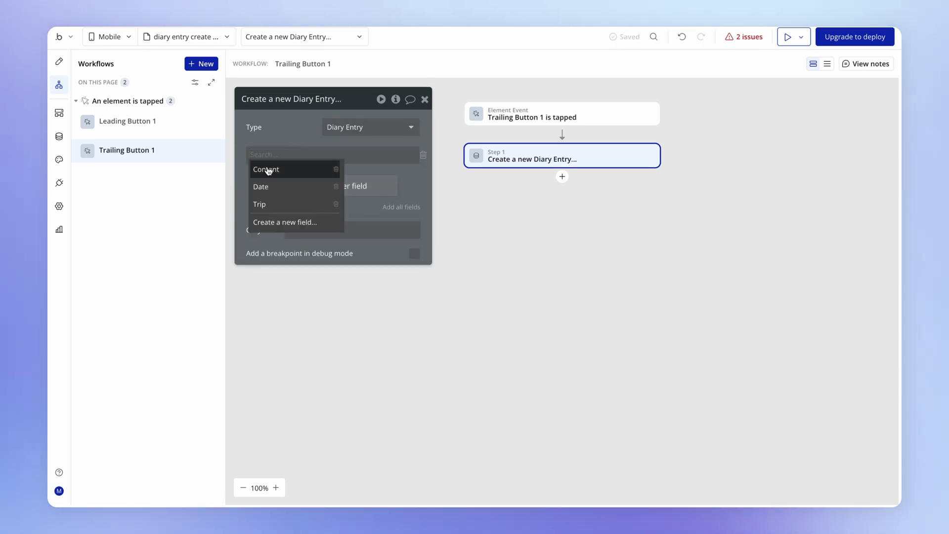
pyautogui.click(267, 169)
pyautogui.click(299, 156)
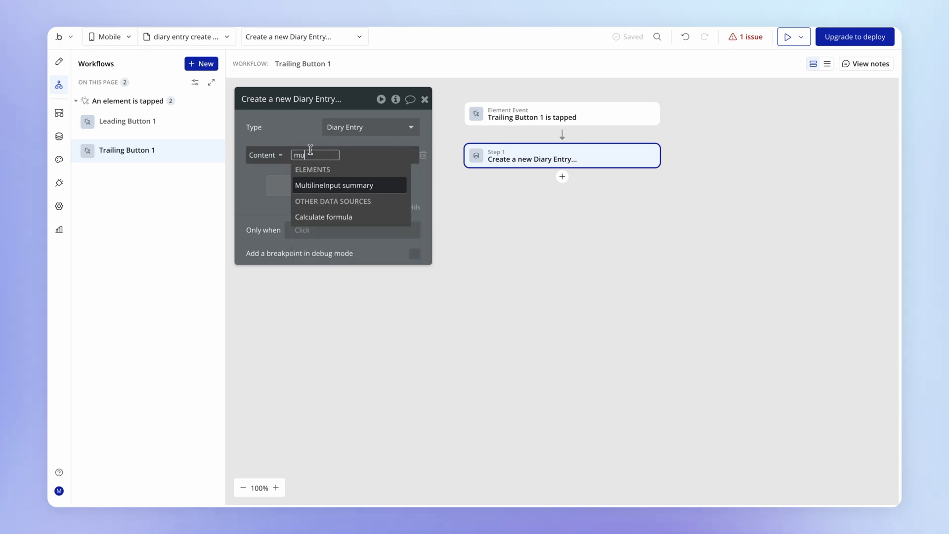
pyautogui.click(326, 192)
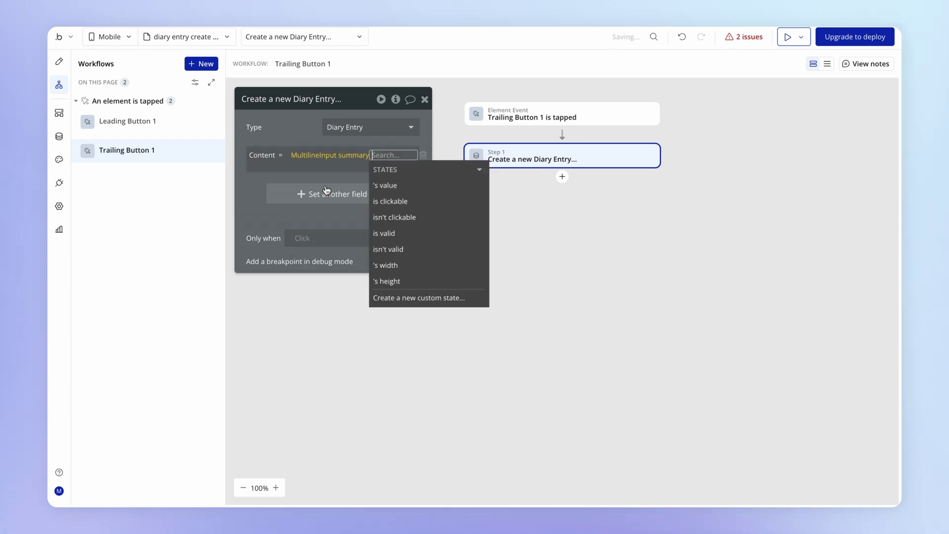
pyautogui.click(385, 185)
pyautogui.click(303, 131)
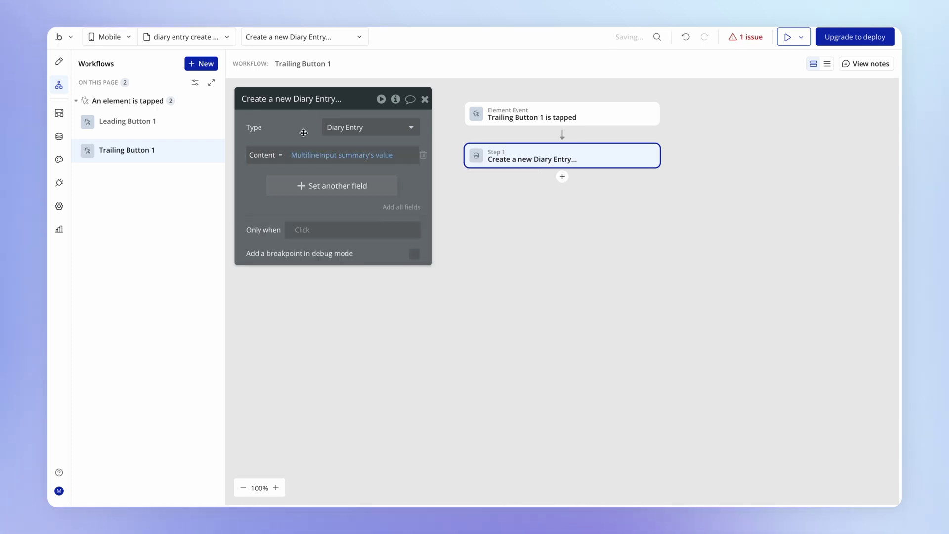
# Rename the summary multiline input to 'MultilineInput content'.
pyautogui.click(59, 61)
pyautogui.click(519, 269)
pyautogui.doubleClick(311, 98)
pyautogui.write('content')
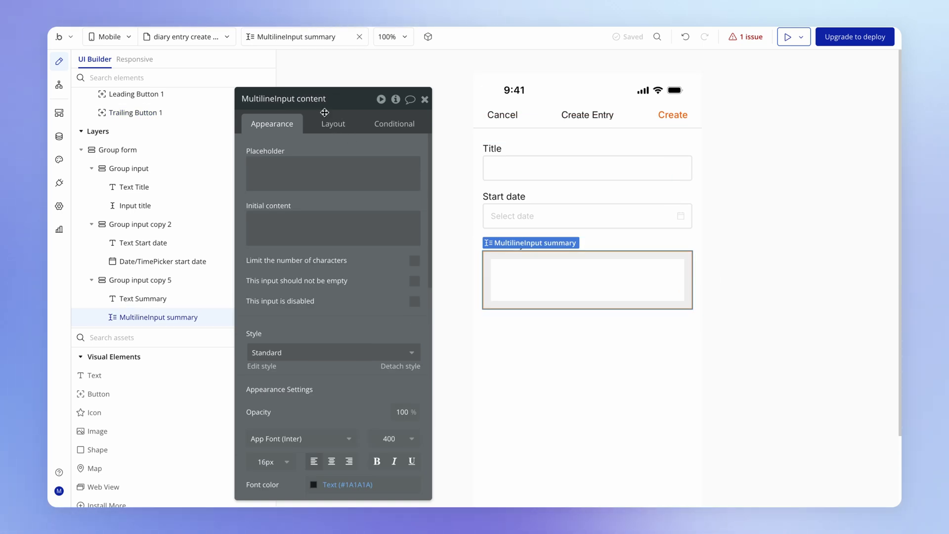
pyautogui.click(59, 84)
# Set the Date field to the start Date/TimePicker's value.
pyautogui.click(278, 183)
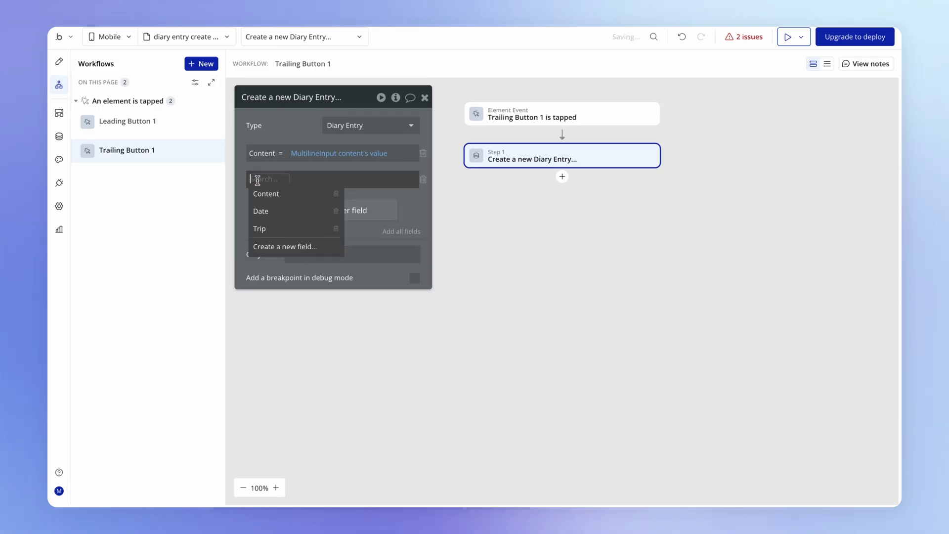
pyautogui.click(266, 210)
pyautogui.click(283, 175)
pyautogui.write('dat')
pyautogui.moveTo(344, 241)
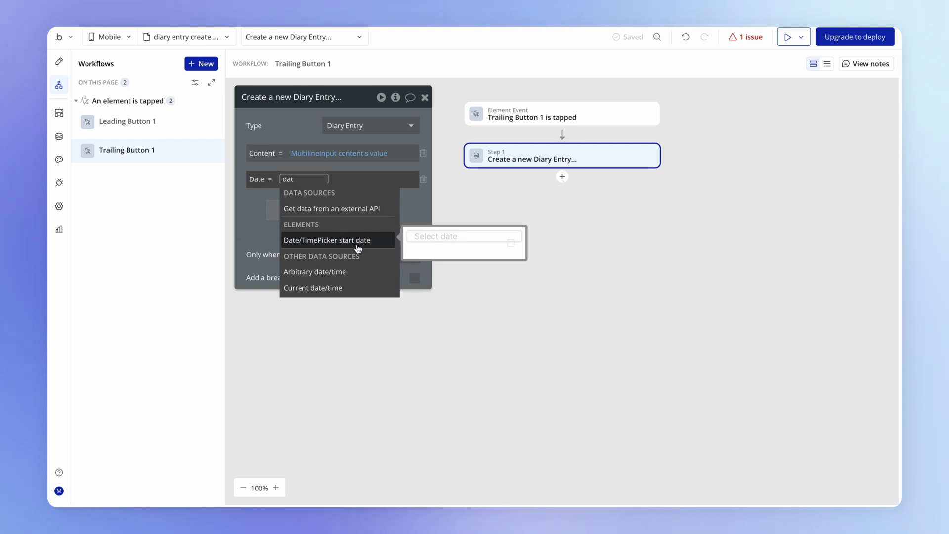
pyautogui.click(357, 247)
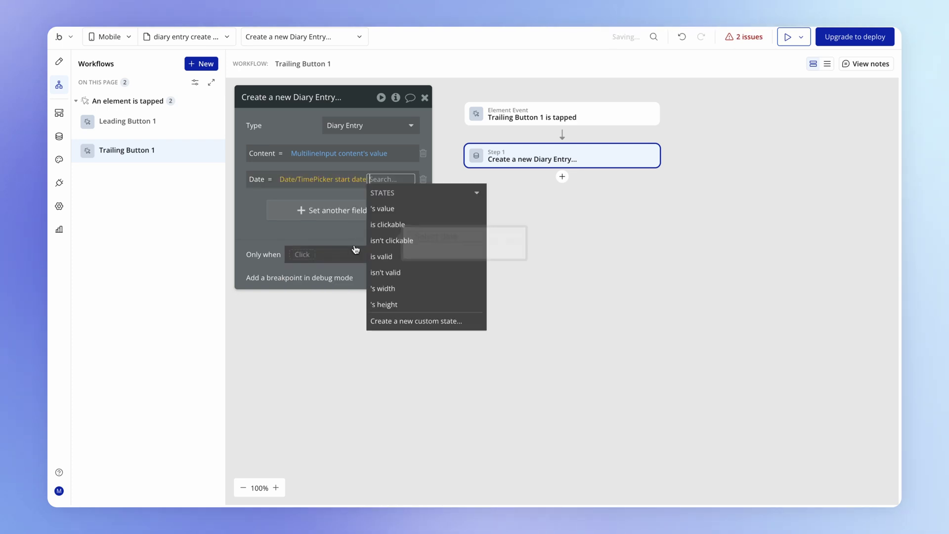
pyautogui.click(454, 206)
pyautogui.click(251, 232)
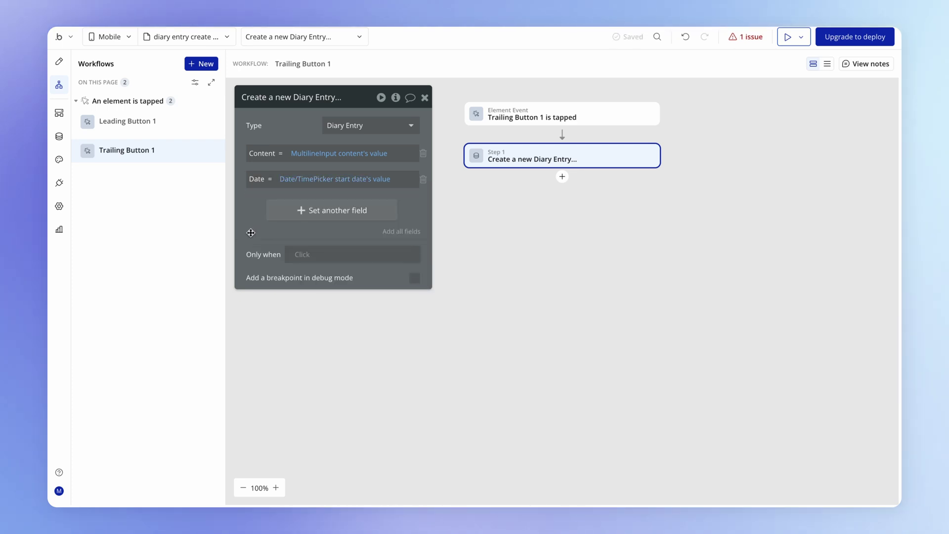
# Start a third field row, reviewing the page's inputs and opening the Diary Entry field list.
pyautogui.click(285, 220)
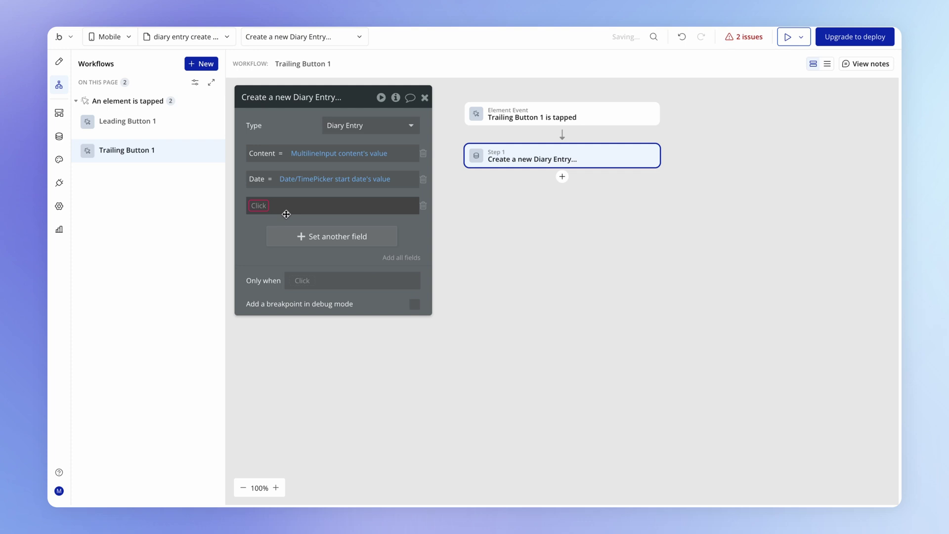
pyautogui.click(59, 61)
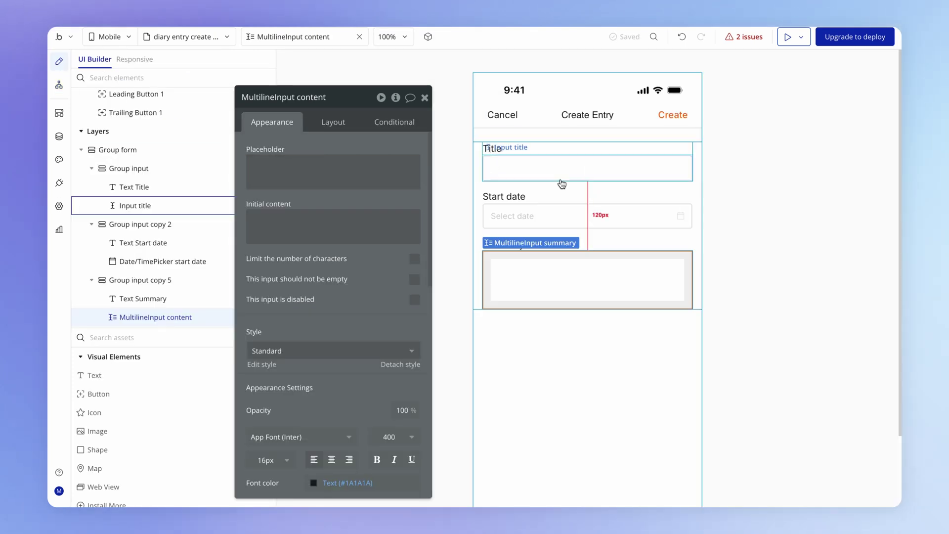
pyautogui.click(60, 86)
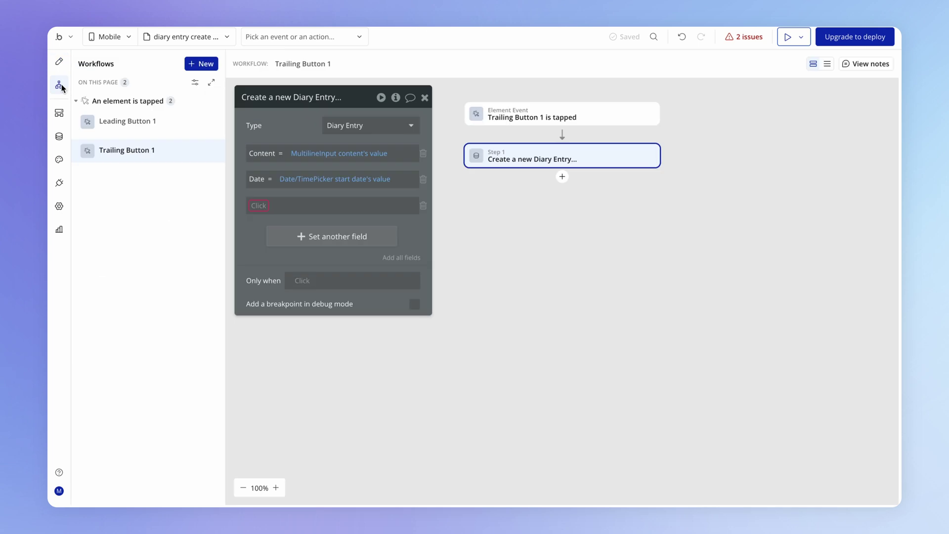
pyautogui.click(259, 206)
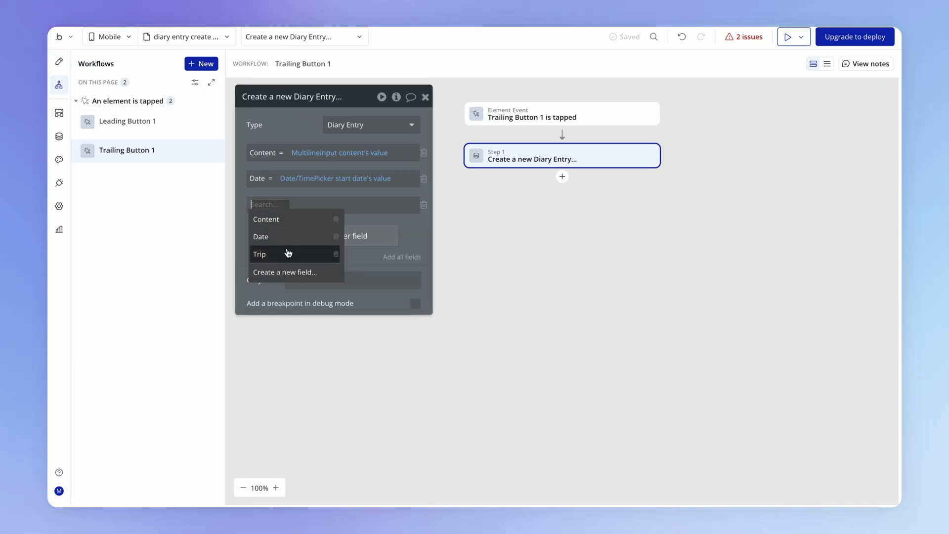
# Create a new text field named Title on the Diary Entry type.
pyautogui.click(304, 273)
pyautogui.click(491, 129)
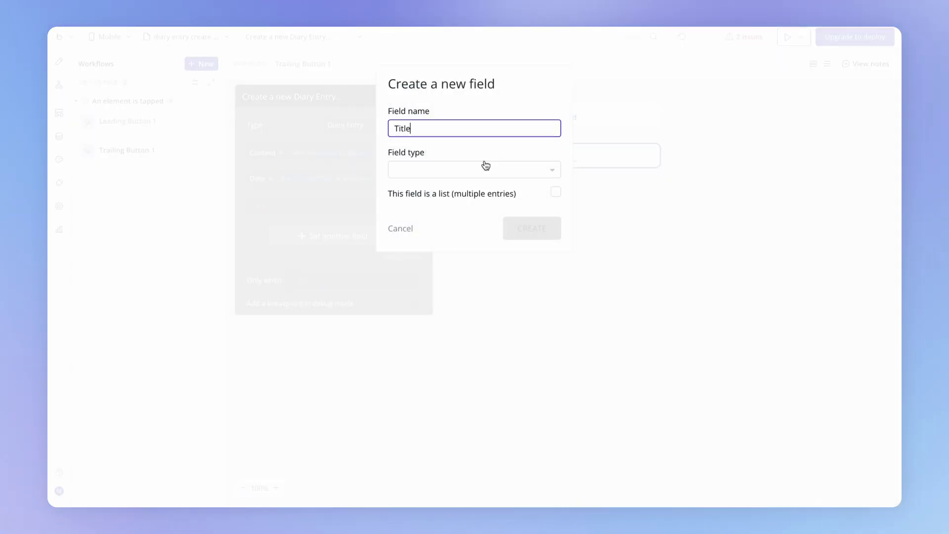
pyautogui.click(486, 168)
pyautogui.click(419, 282)
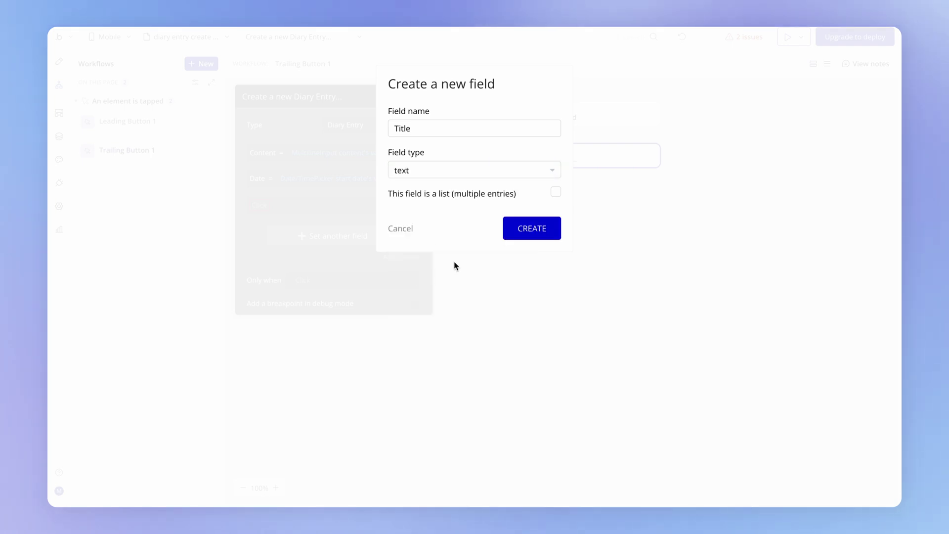
pyautogui.click(527, 236)
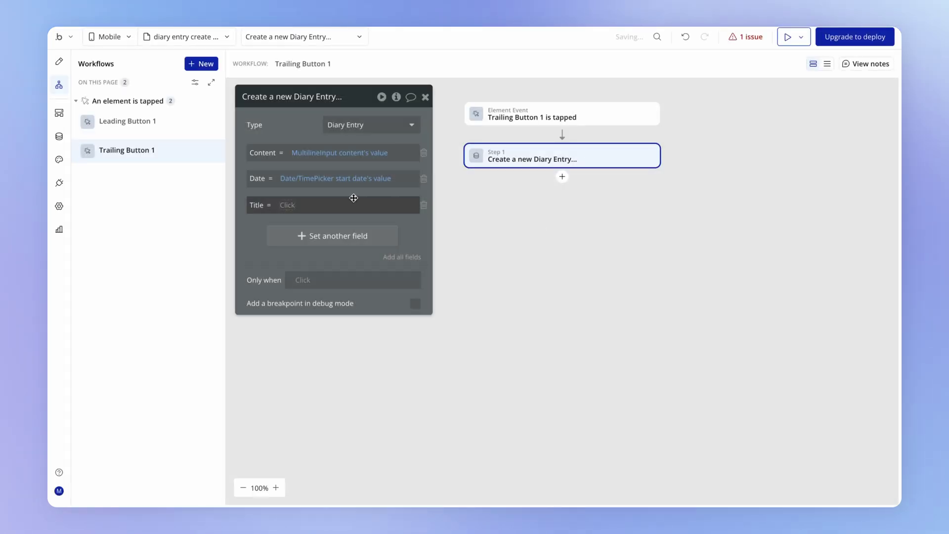
# Fill the Title field from Input title's value.
pyautogui.click(292, 209)
pyautogui.write('in')
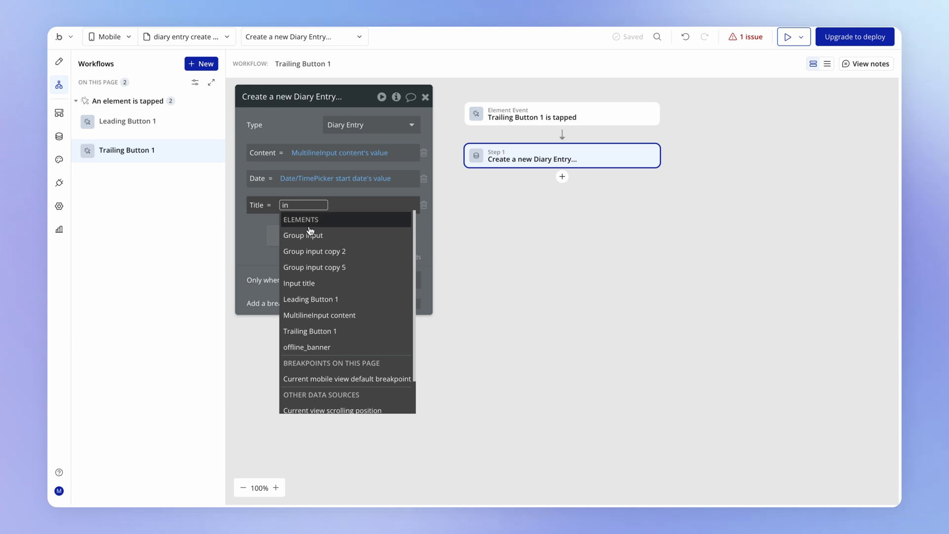
pyautogui.click(360, 286)
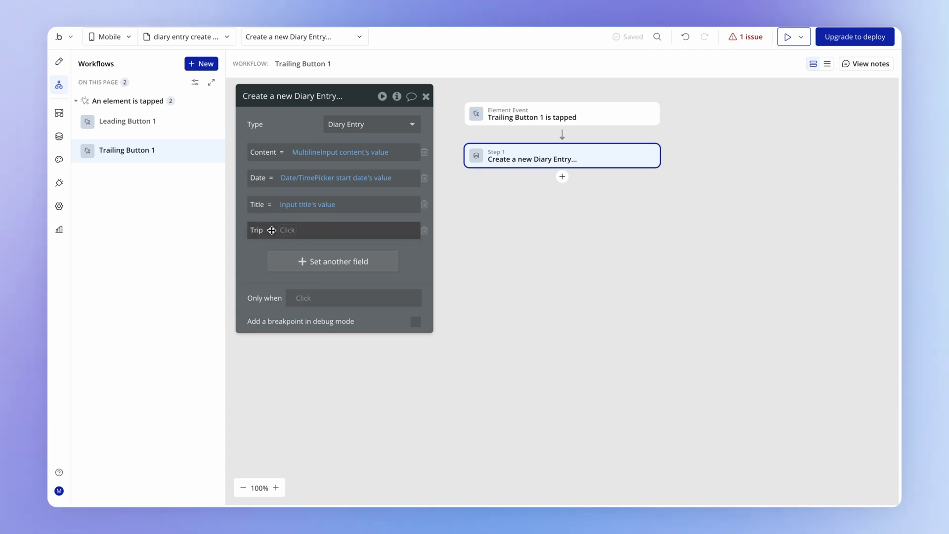
# In the Create a new Diary Entry action, set Trip to diary entry create & edit's Trip.
pyautogui.click(59, 61)
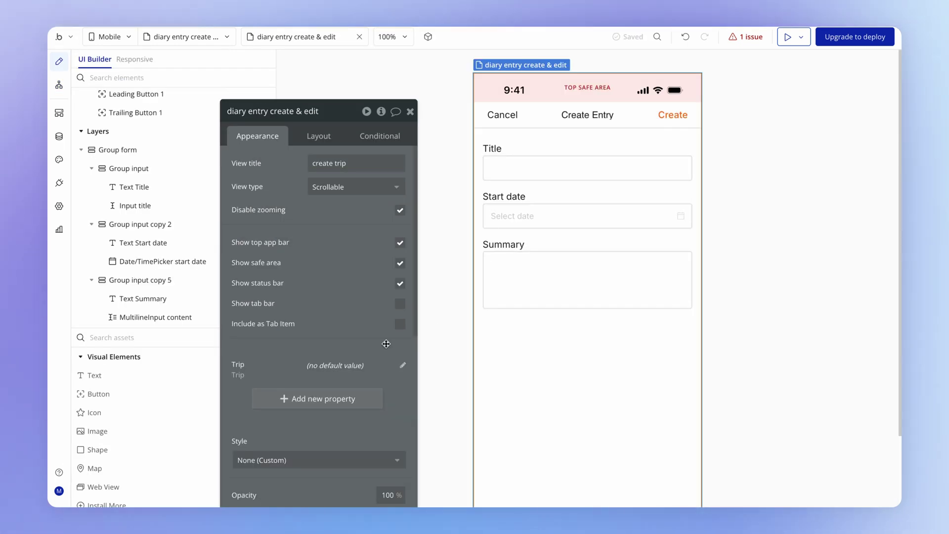
pyautogui.moveTo(366, 345); pyautogui.dragTo(282, 320)
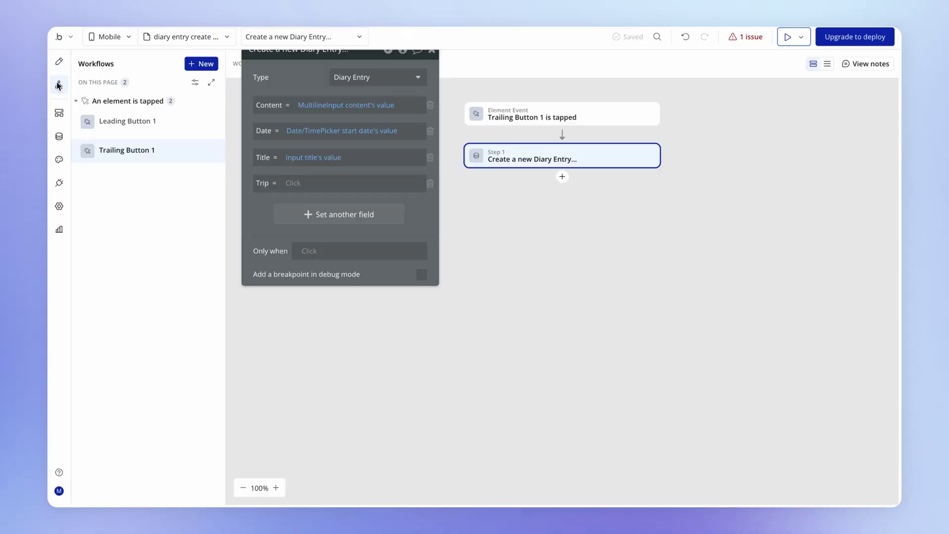
pyautogui.click(293, 183)
pyautogui.write('di')
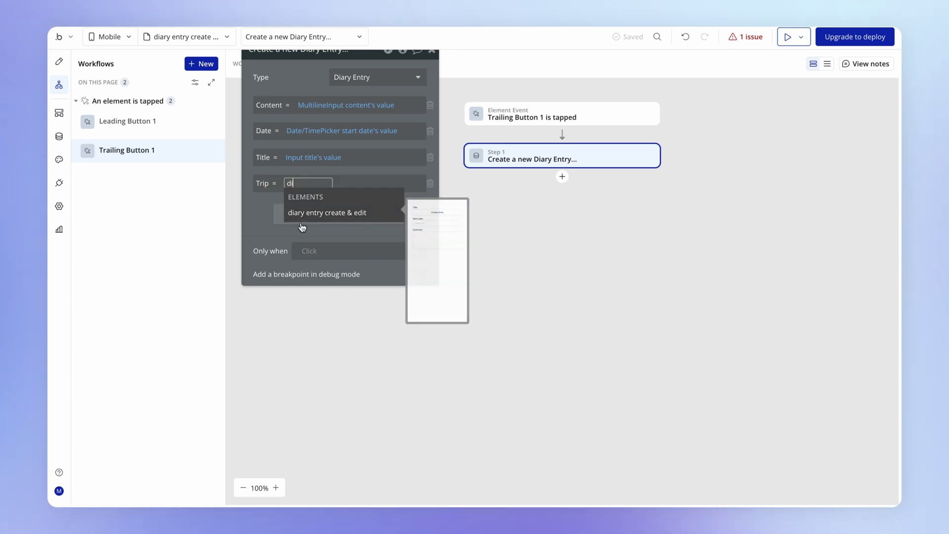
pyautogui.click(329, 215)
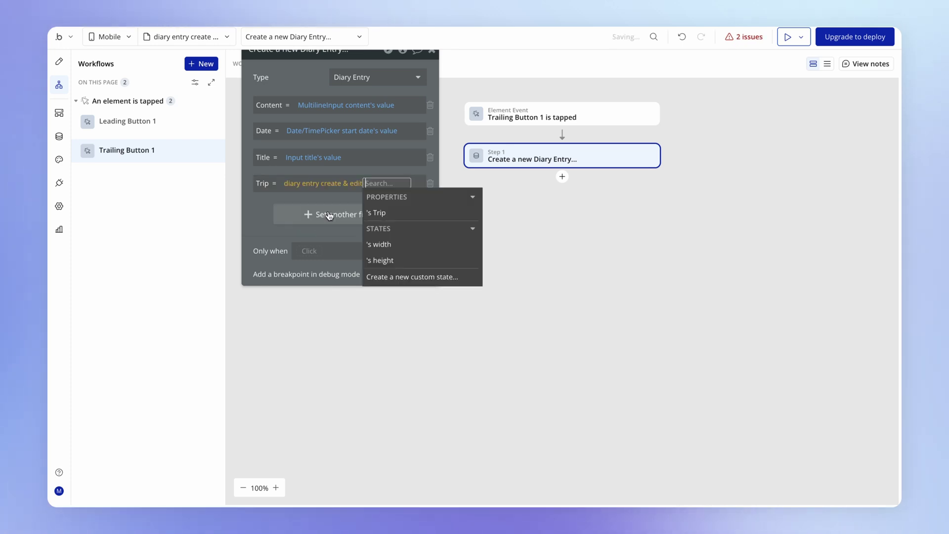
pyautogui.click(435, 213)
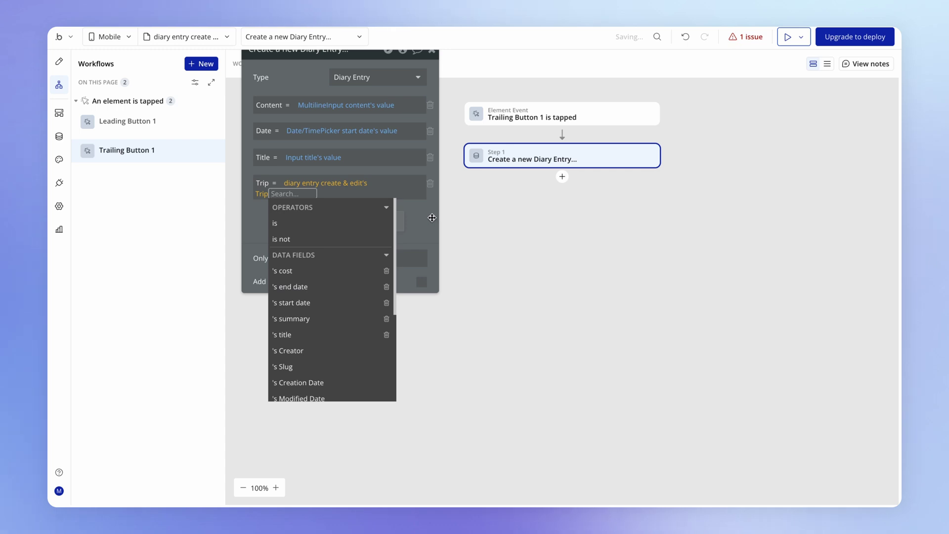
# Add a Step 2 that goes to the previous mobile view after the entry is created.
pyautogui.click(431, 218)
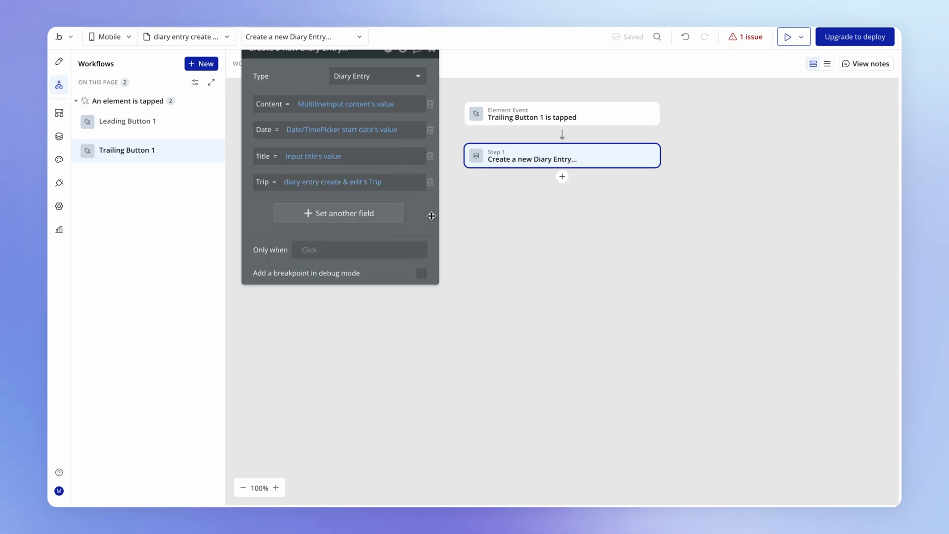
pyautogui.click(562, 178)
pyautogui.moveTo(623, 267)
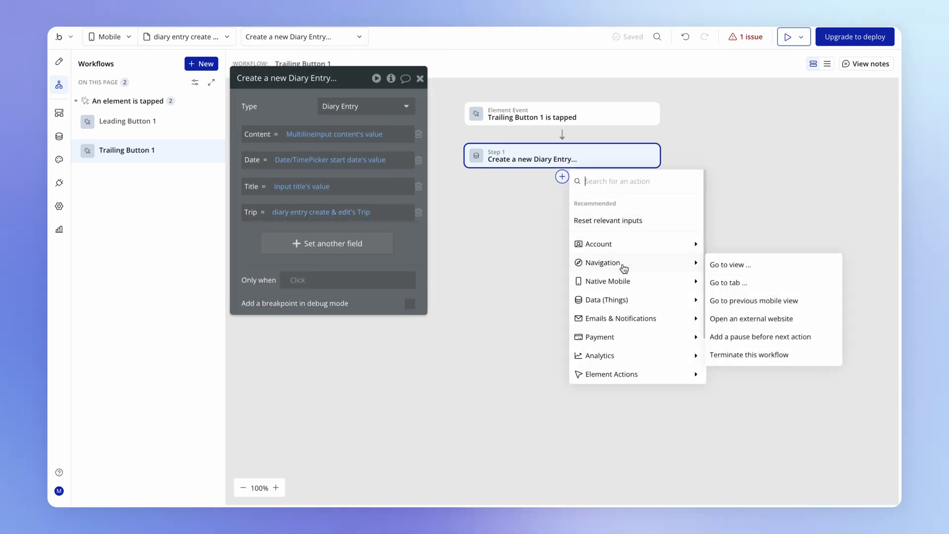
pyautogui.click(760, 300)
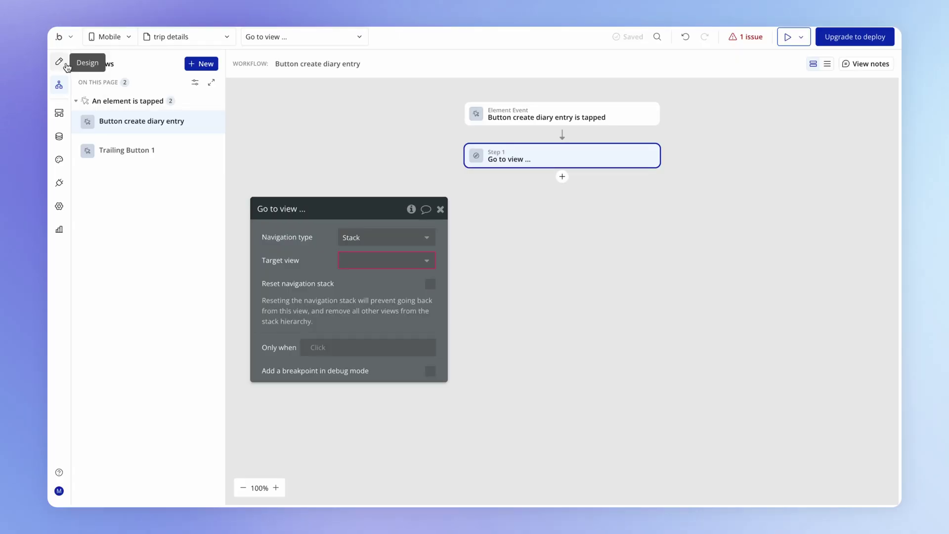
# Point the Create Diary Entry button's Go to view step at diary entry create & edit.
pyautogui.click(59, 61)
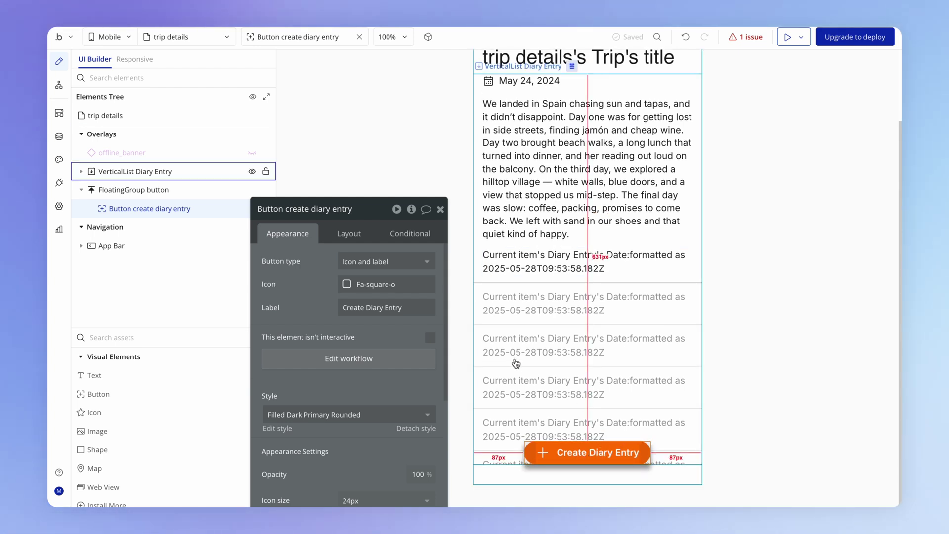
pyautogui.click(368, 360)
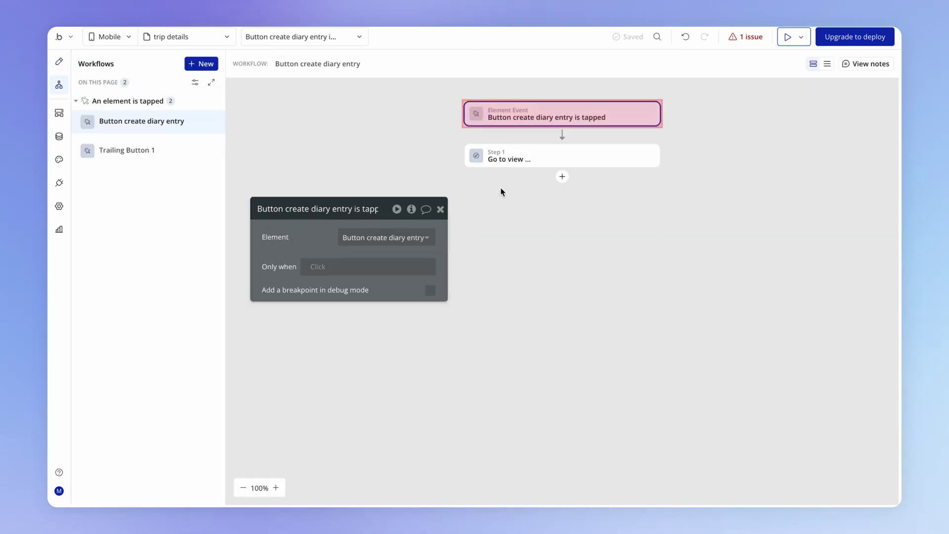
pyautogui.click(532, 157)
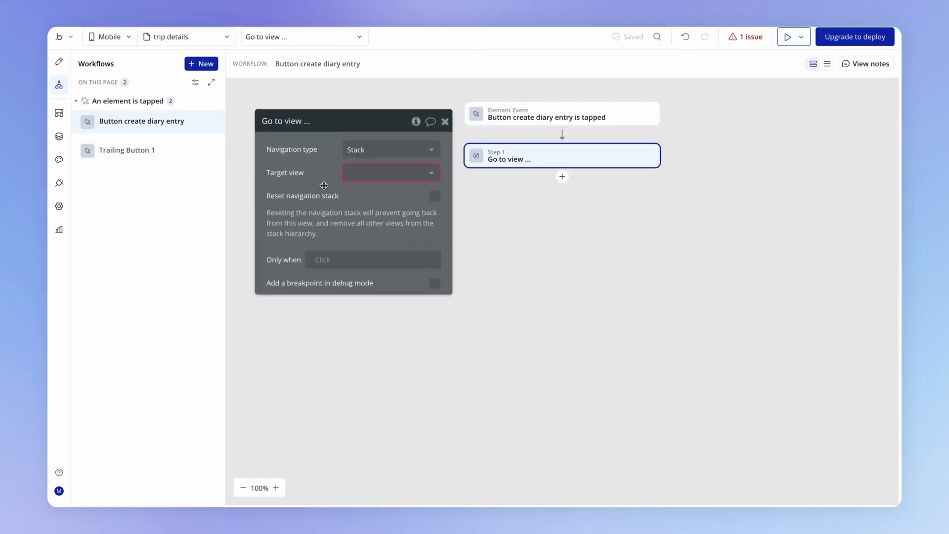
pyautogui.click(390, 170)
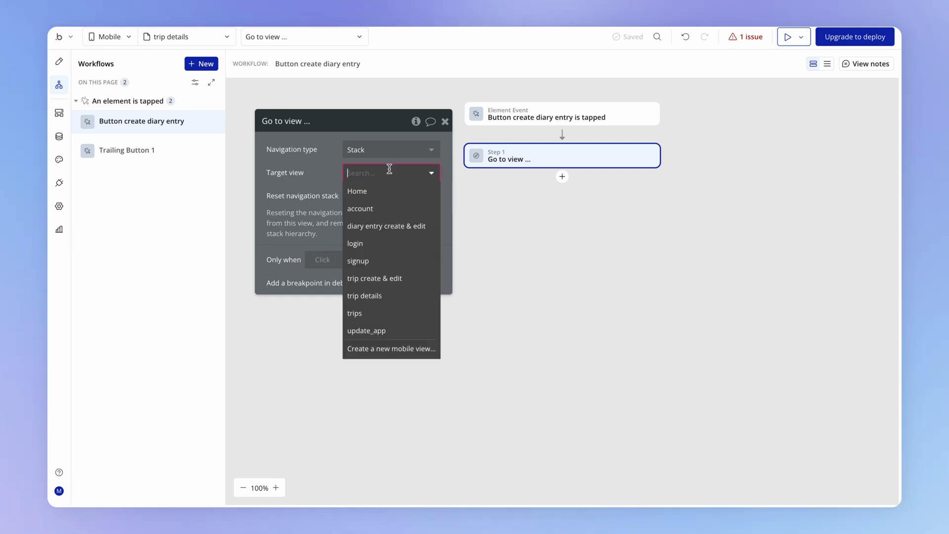
pyautogui.click(408, 227)
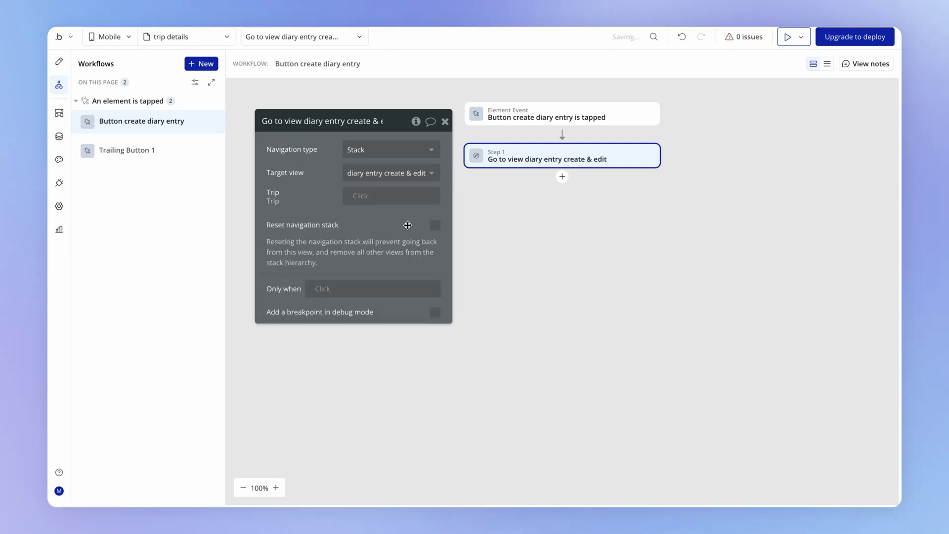
# Show that view as a Modal and pass trip details's Trip as its Trip.
pyautogui.click(408, 150)
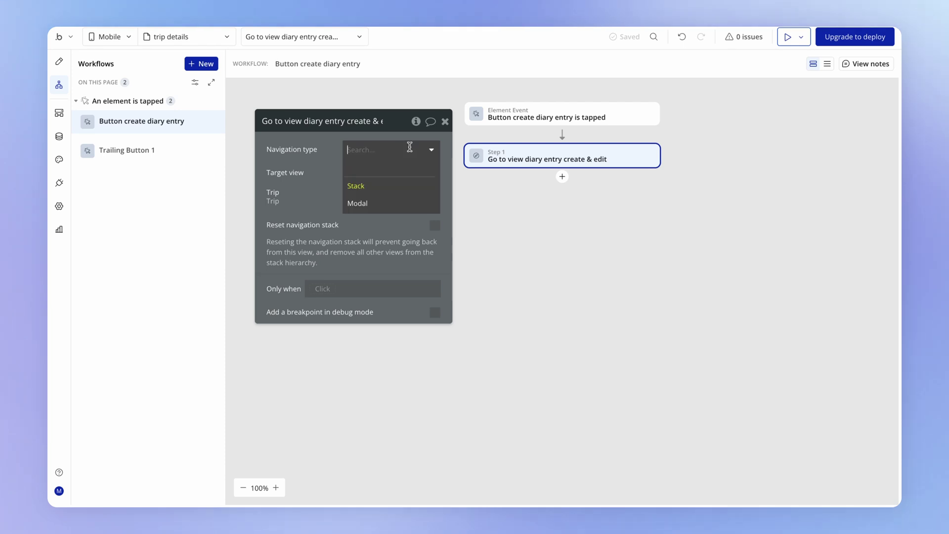
pyautogui.click(384, 203)
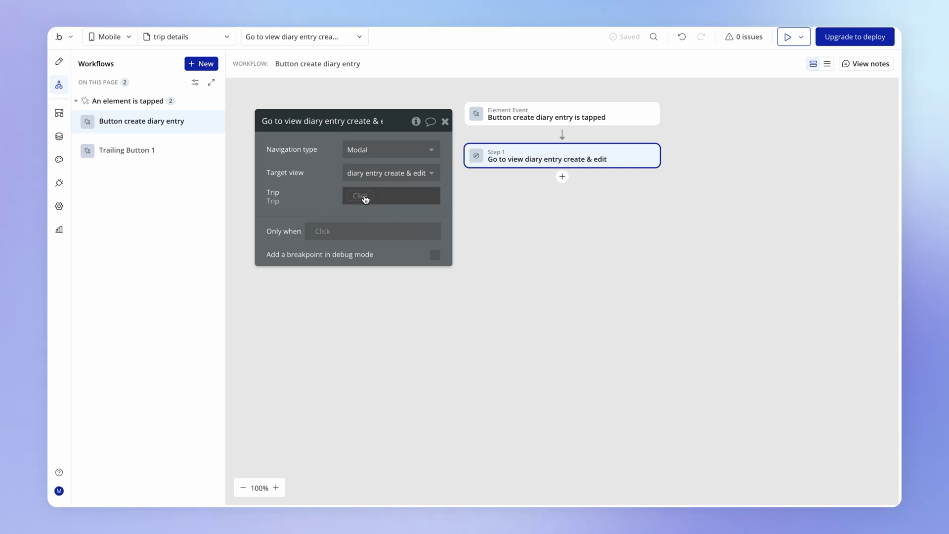
pyautogui.click(364, 196)
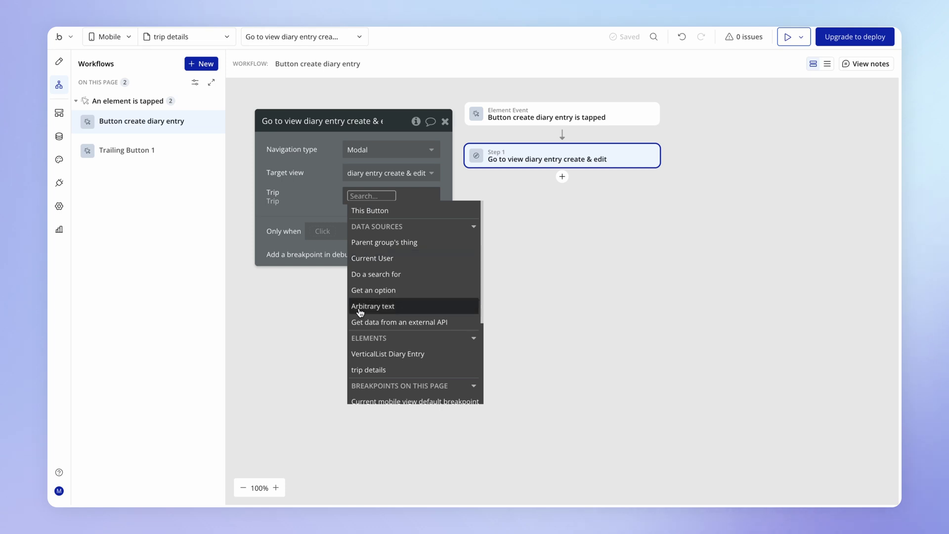
pyautogui.click(444, 371)
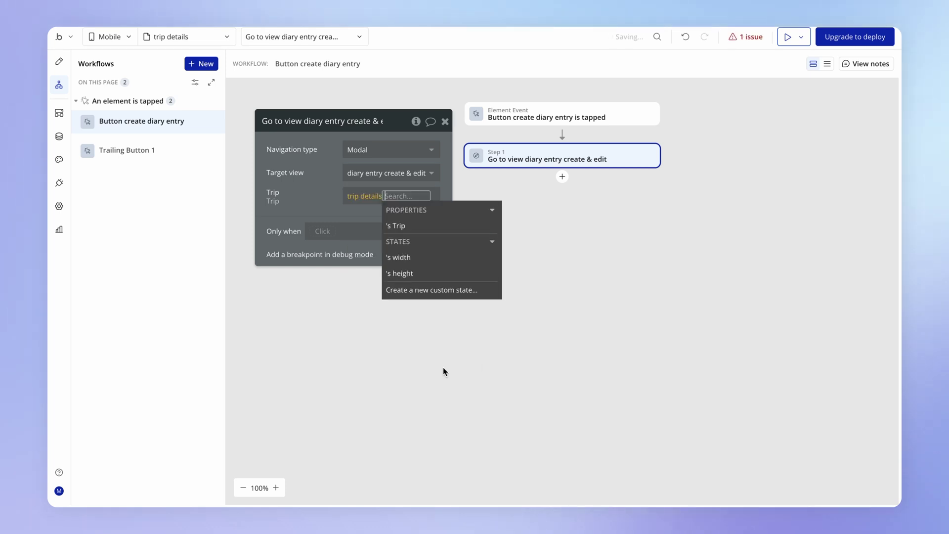
pyautogui.click(448, 225)
pyautogui.click(300, 199)
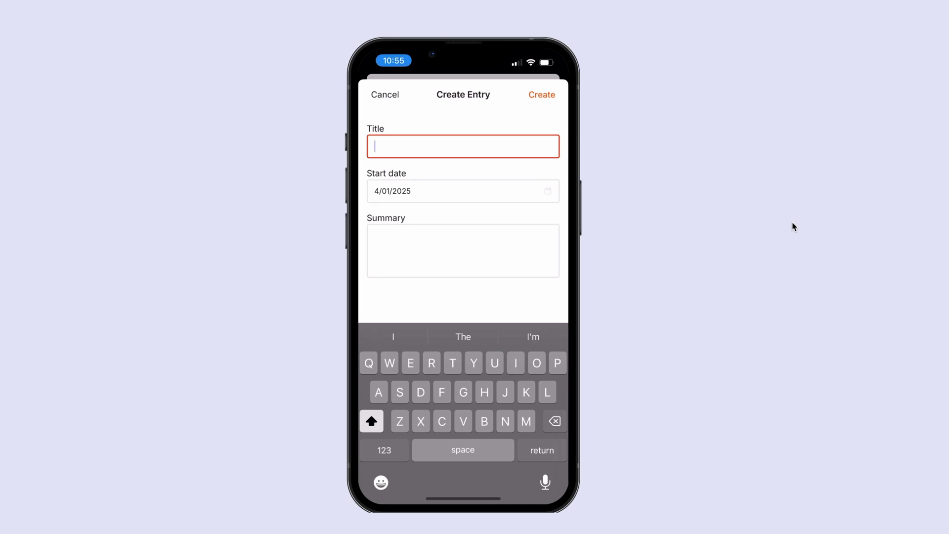
# Enter 'A test entry' as the title and 'Some test summary' as the summary.
pyautogui.write('A test ')
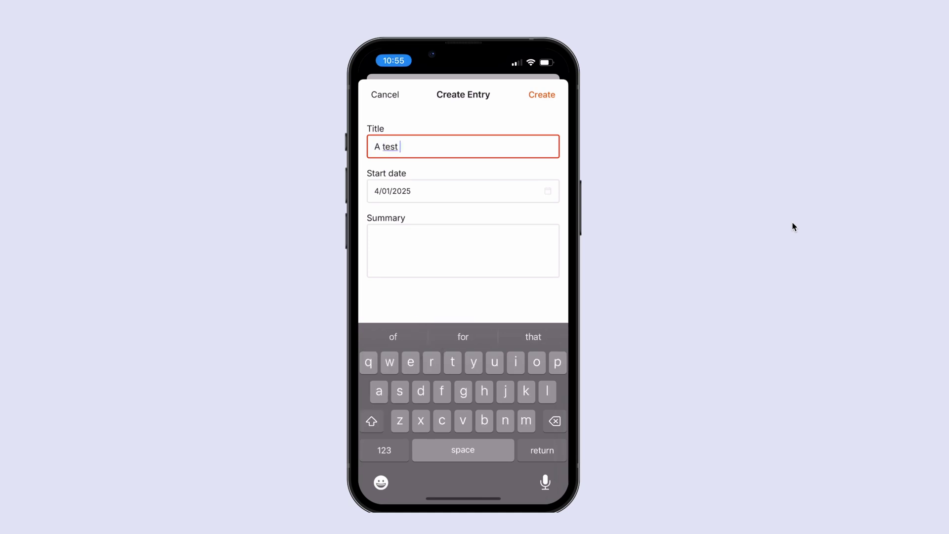
pyautogui.write('entry')
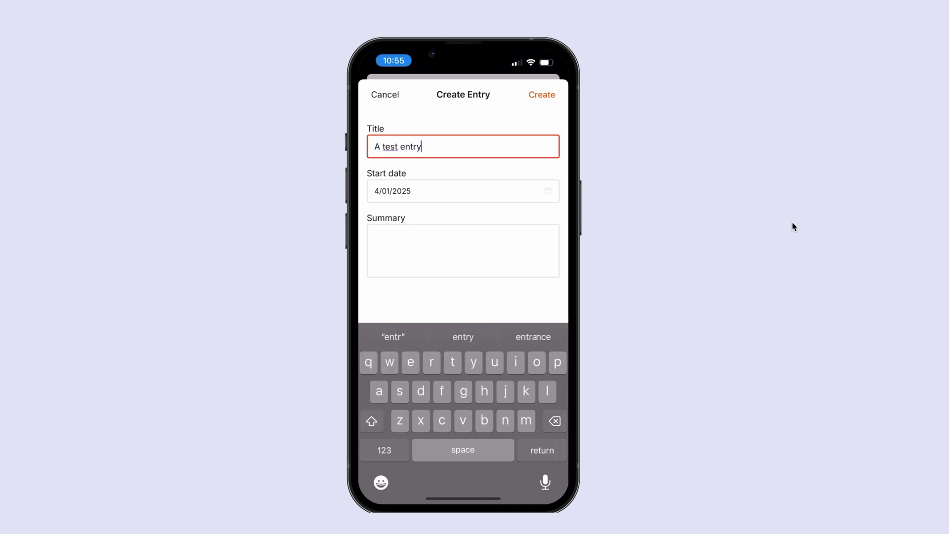
pyautogui.press('Tab')
pyautogui.write('Some test')
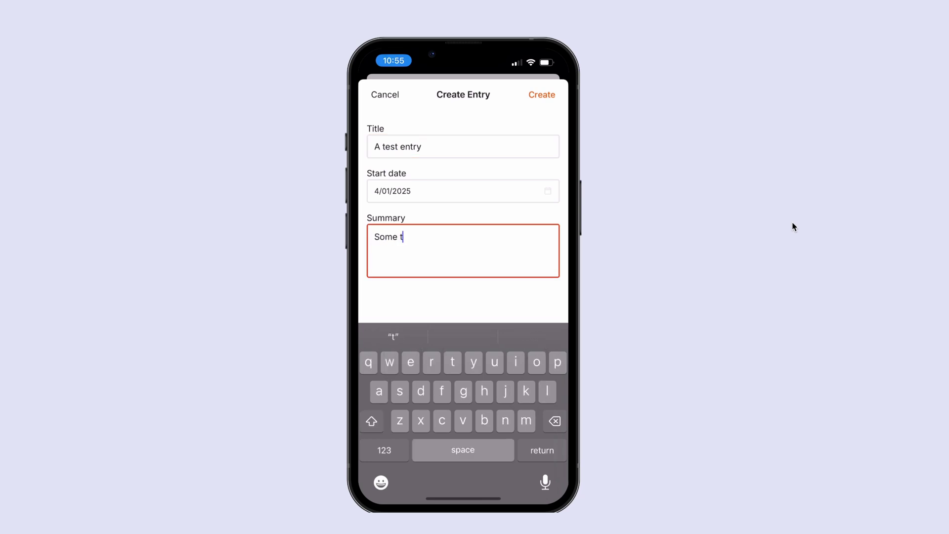
pyautogui.write(' summary')
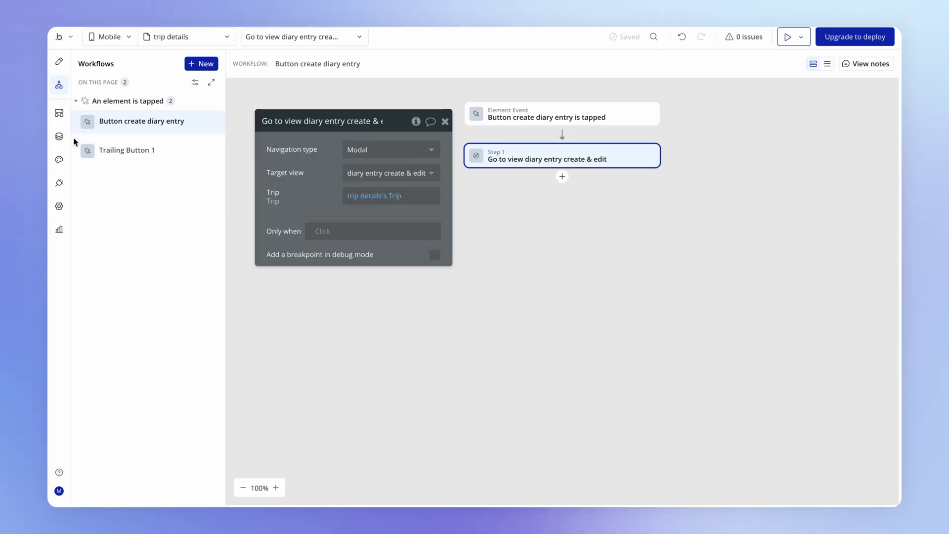
# Browse the All Diary Entries data to find 'A test entry' with its summary and date.
pyautogui.click(64, 136)
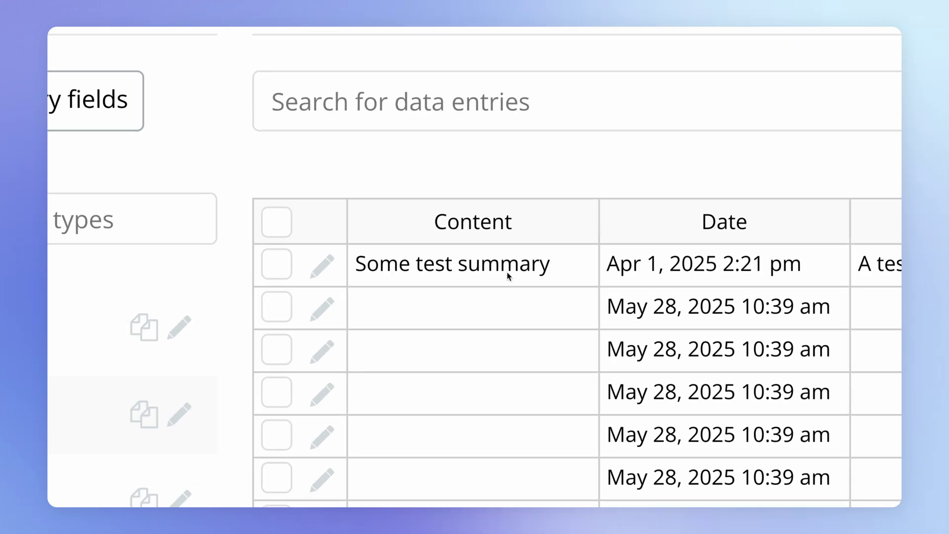
pyautogui.hscroll(5, 541, 264)
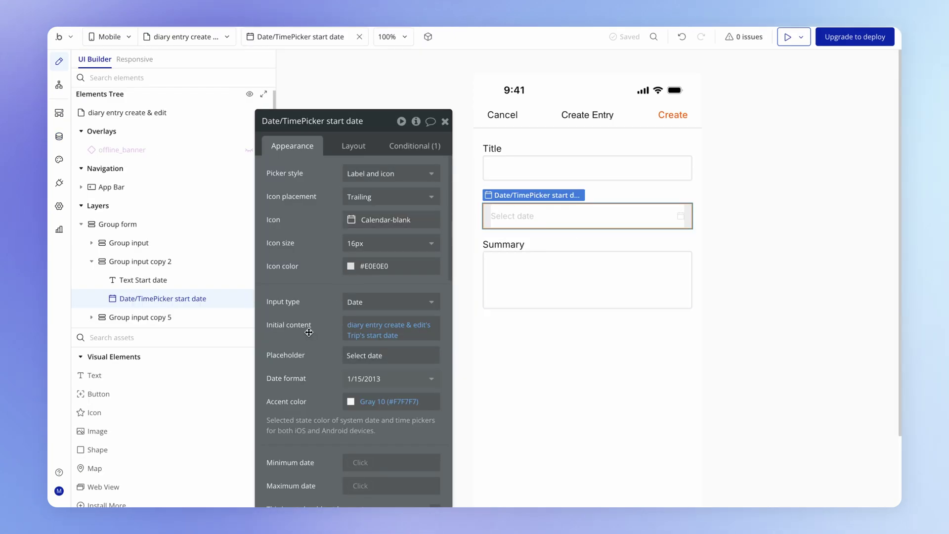
pyautogui.scroll(-1, 319, 286)
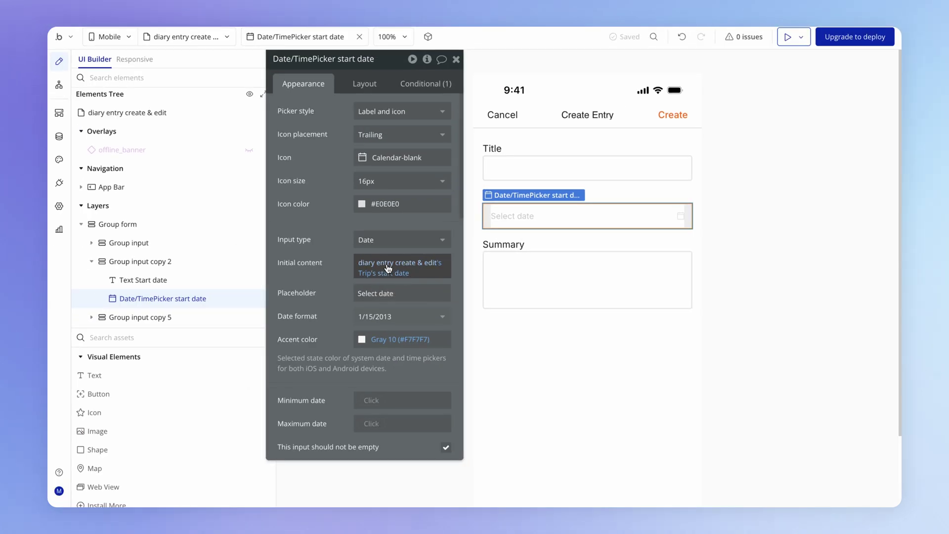
# Clear the start date picker's initial content and set it to Current date/time.
pyautogui.rightClick(388, 268)
pyautogui.click(449, 268)
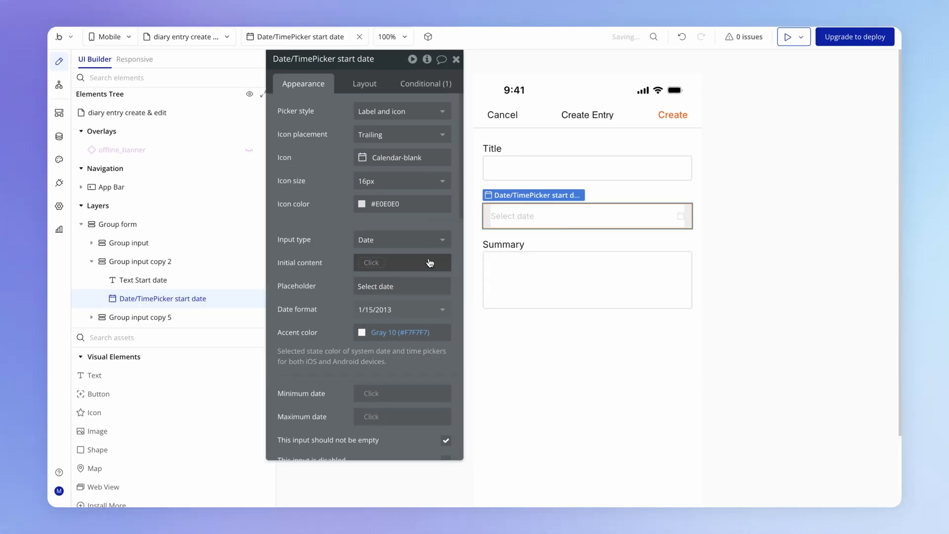
pyautogui.click(371, 263)
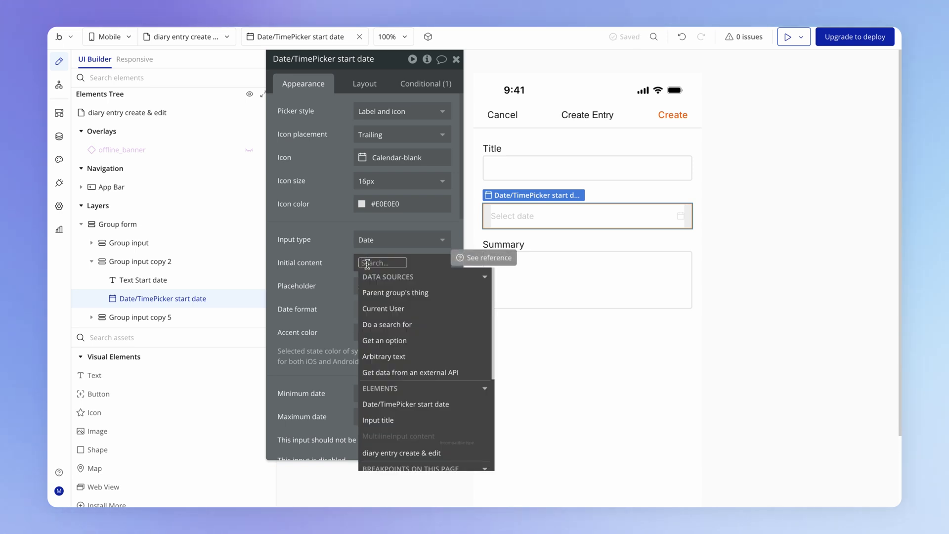
pyautogui.write('cur')
pyautogui.click(415, 355)
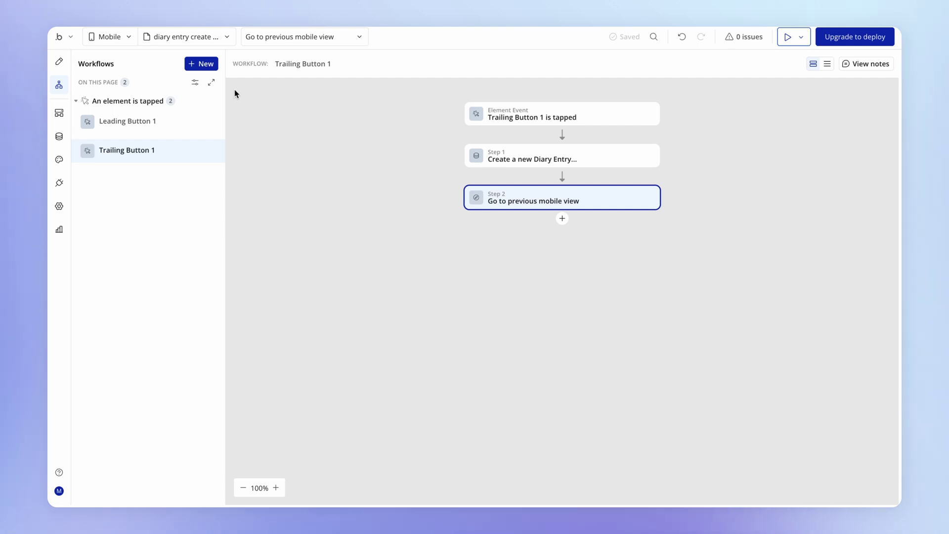
# Create a Page is loaded workflow for the diary entry create & edit view.
pyautogui.click(202, 66)
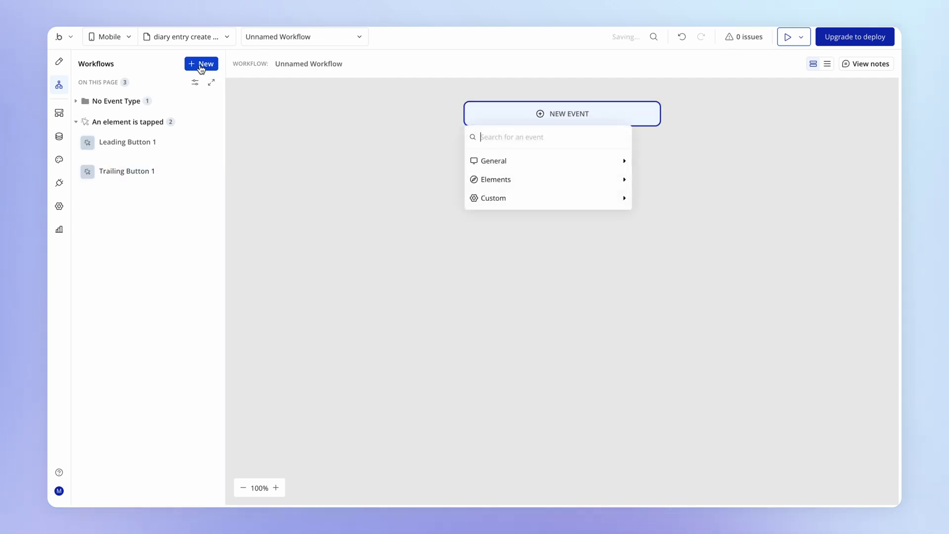
pyautogui.moveTo(529, 160)
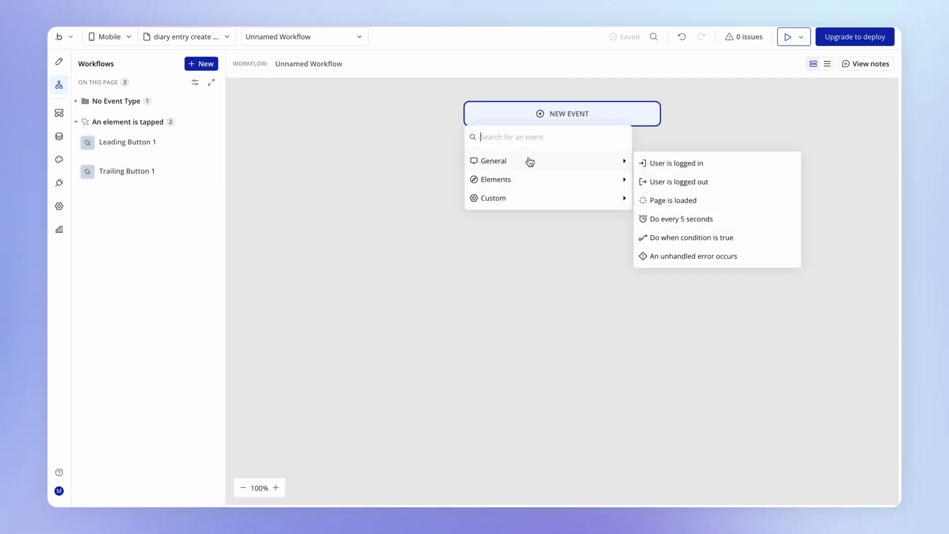
pyautogui.click(726, 207)
pyautogui.moveTo(398, 235); pyautogui.dragTo(401, 204)
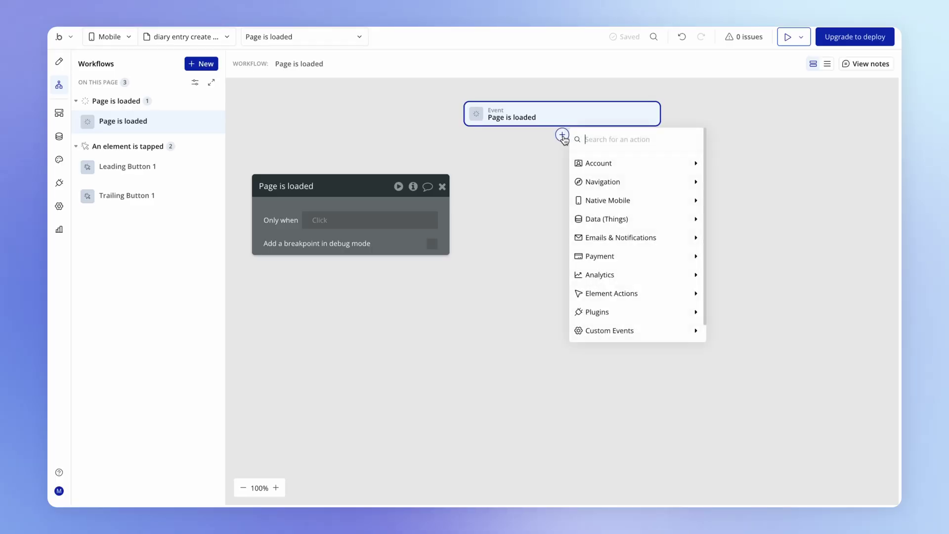
# Add a Set focus to an input action targeting Input title.
pyautogui.write('foc')
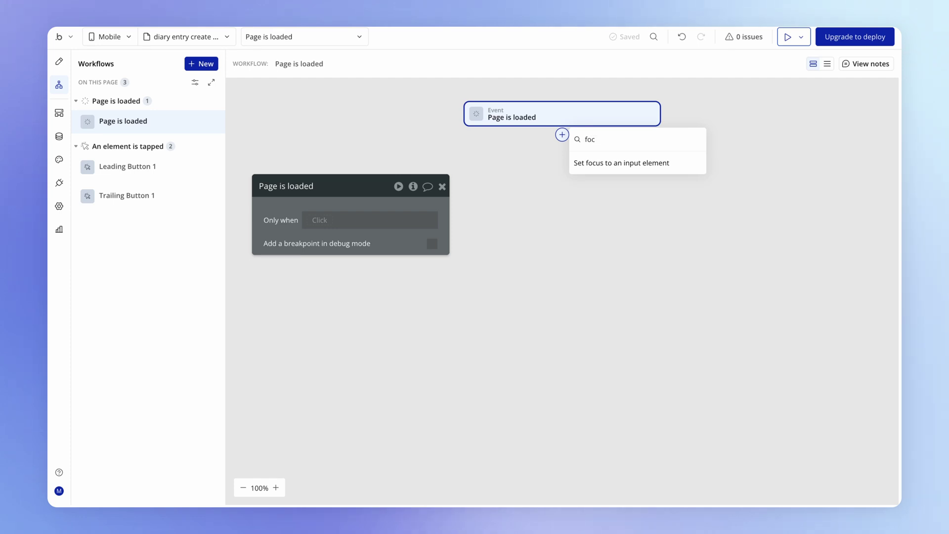
pyautogui.click(643, 166)
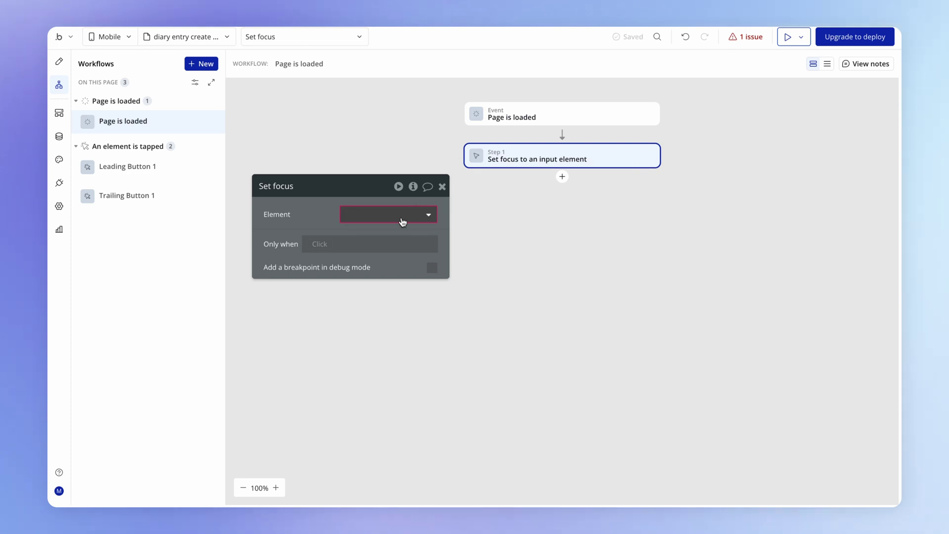
pyautogui.click(401, 217)
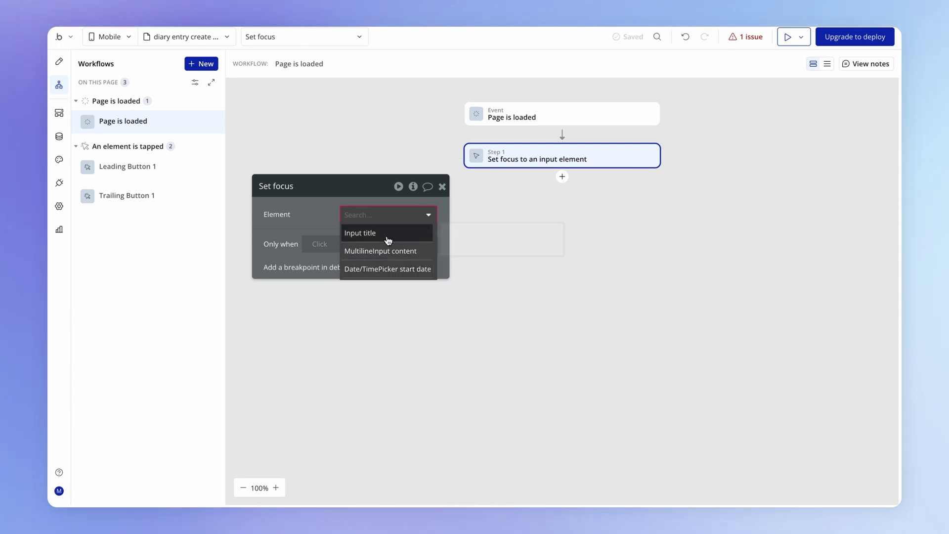
pyautogui.click(389, 235)
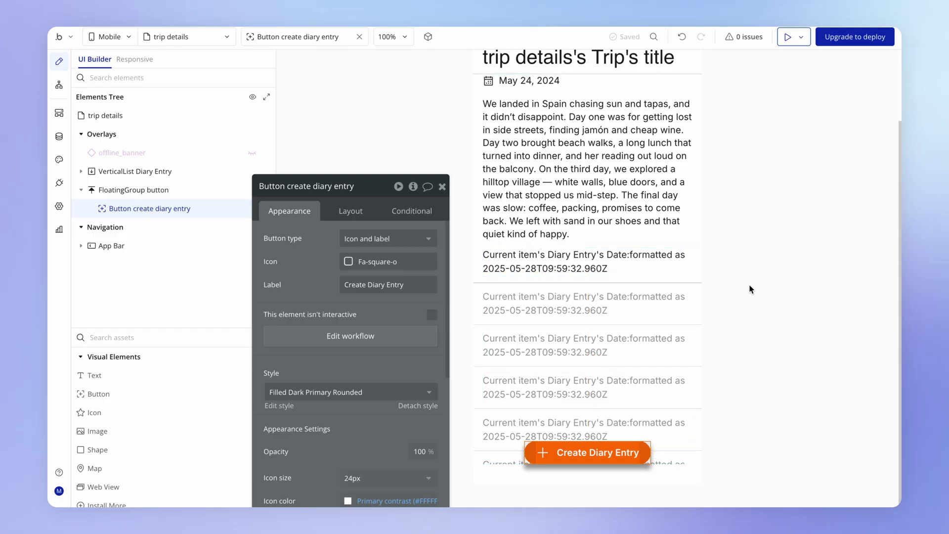
# Switch the row text from the entry's Date to its Title and duplicate it with Ctrl+D.
pyautogui.scroll(2, 749, 288)
pyautogui.click(583, 348)
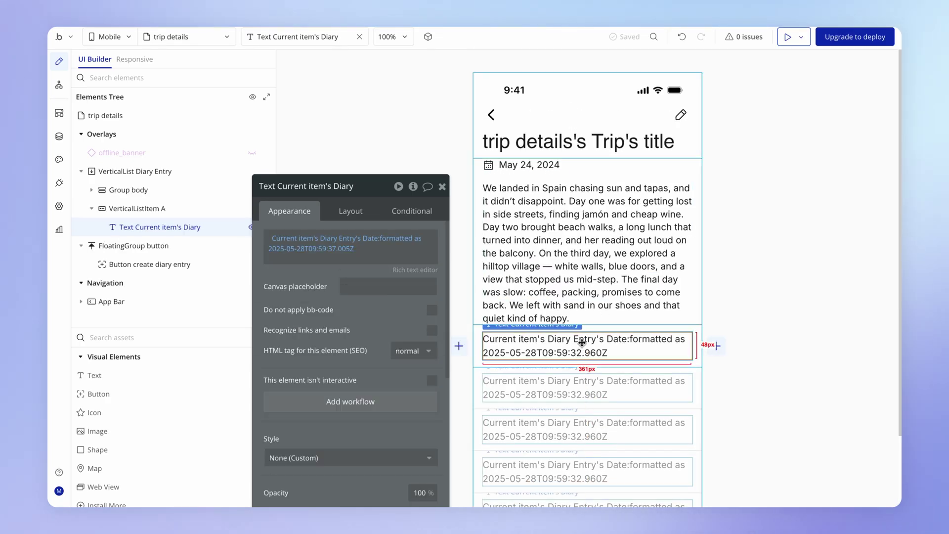
pyautogui.click(366, 242)
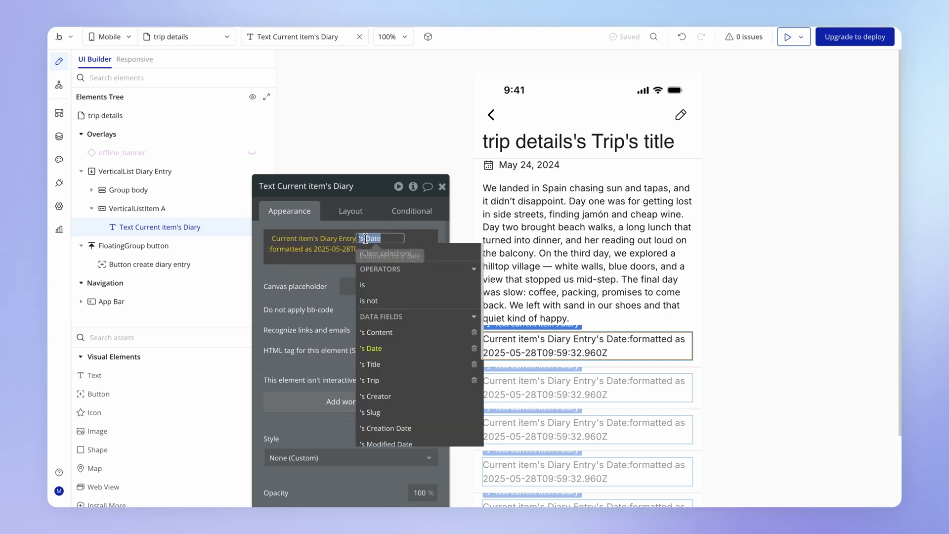
pyautogui.click(390, 367)
pyautogui.click(323, 332)
pyautogui.moveTo(323, 332); pyautogui.dragTo(327, 263)
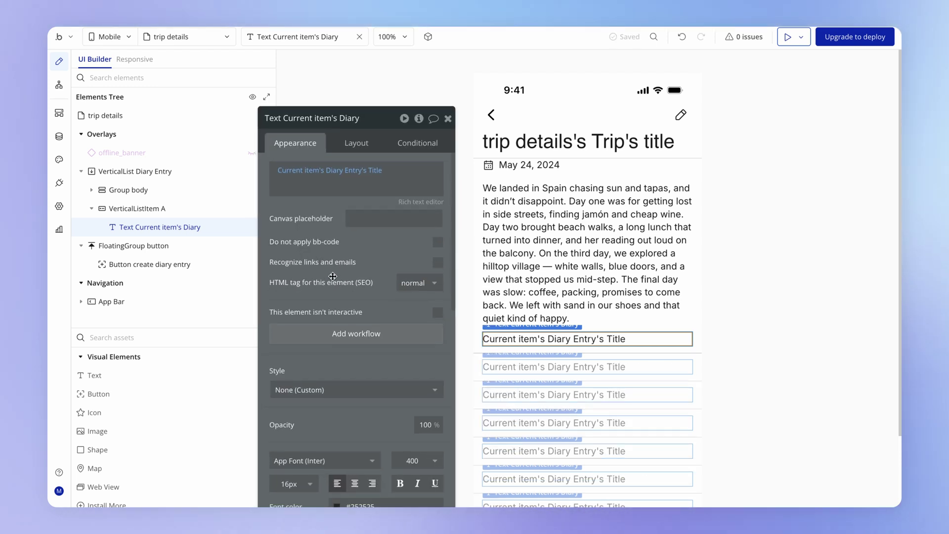
pyautogui.scroll(-1, 329, 271)
pyautogui.hotkey('ctrl', 'd')
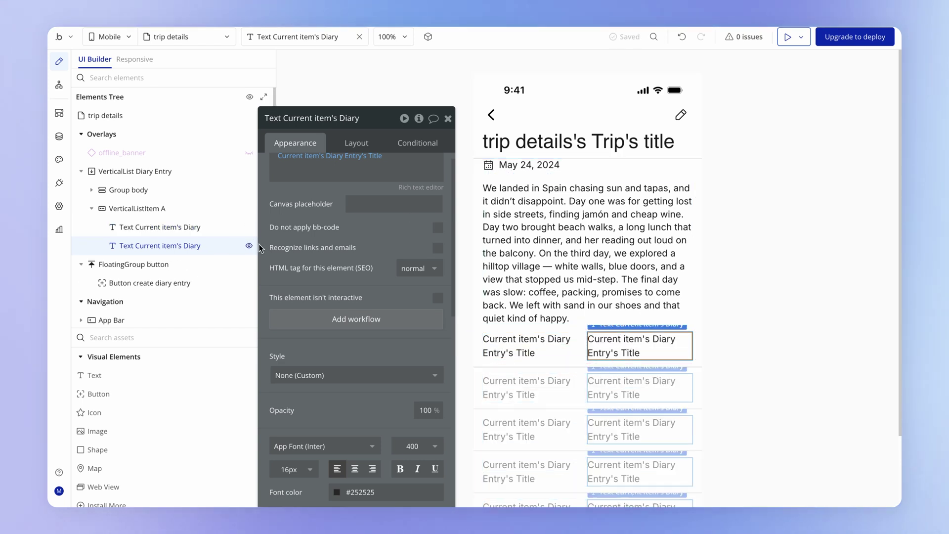
# Set VerticalListItem A's container layout to Column so the two titles stack.
pyautogui.click(188, 209)
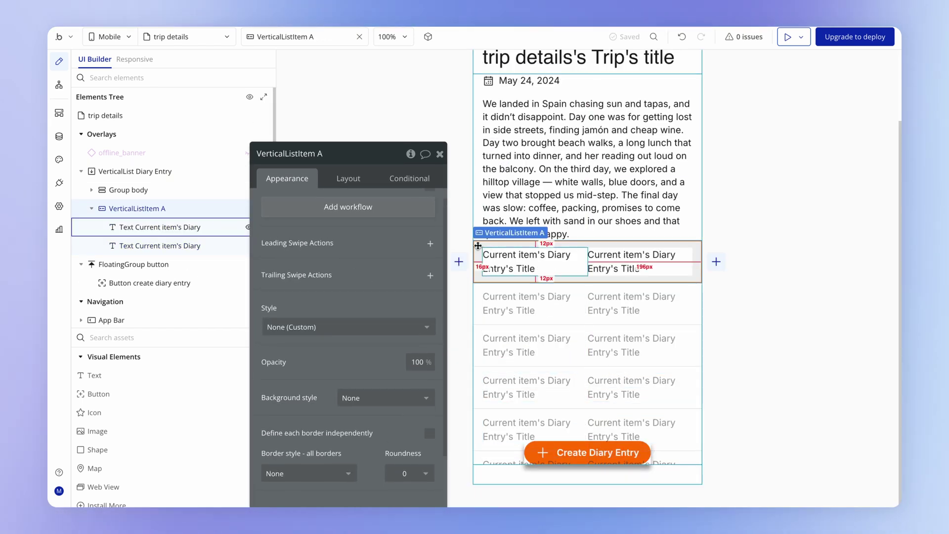
pyautogui.click(354, 181)
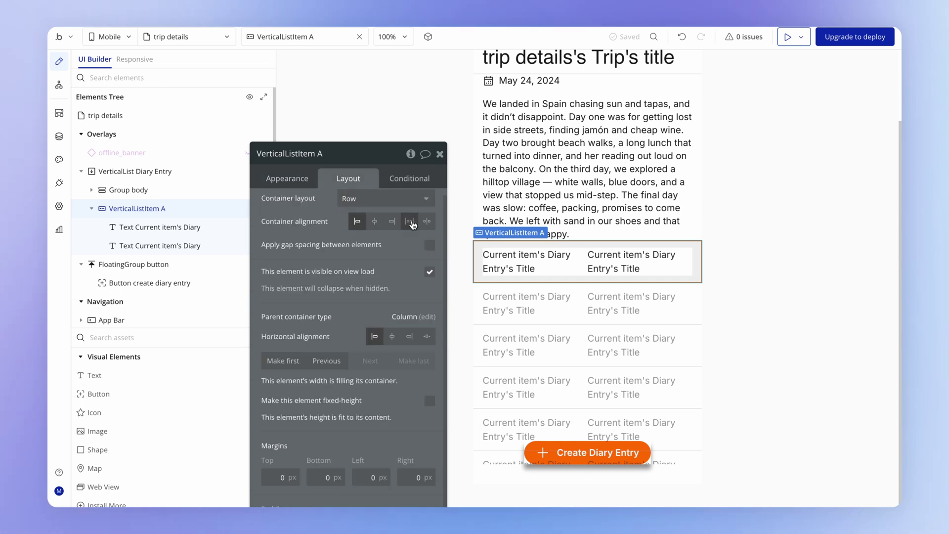
pyautogui.click(374, 207)
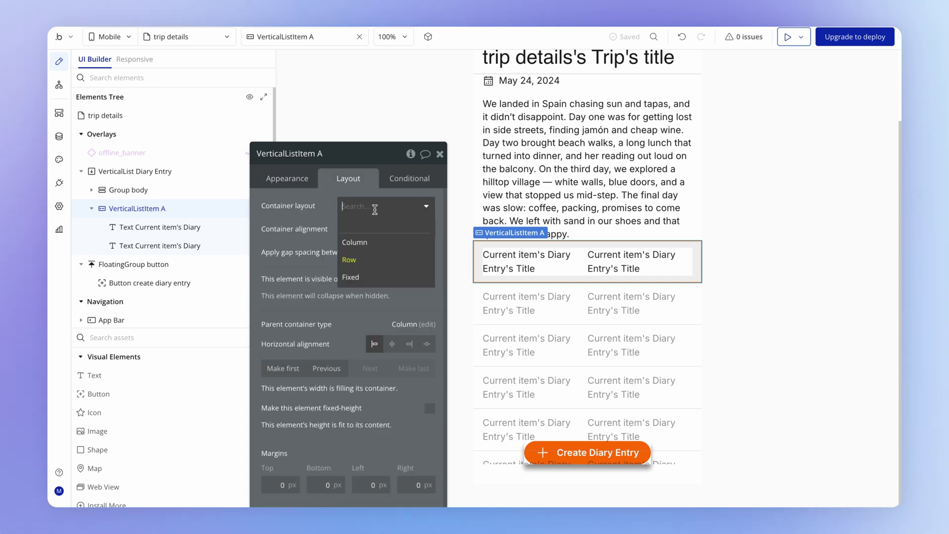
pyautogui.click(373, 242)
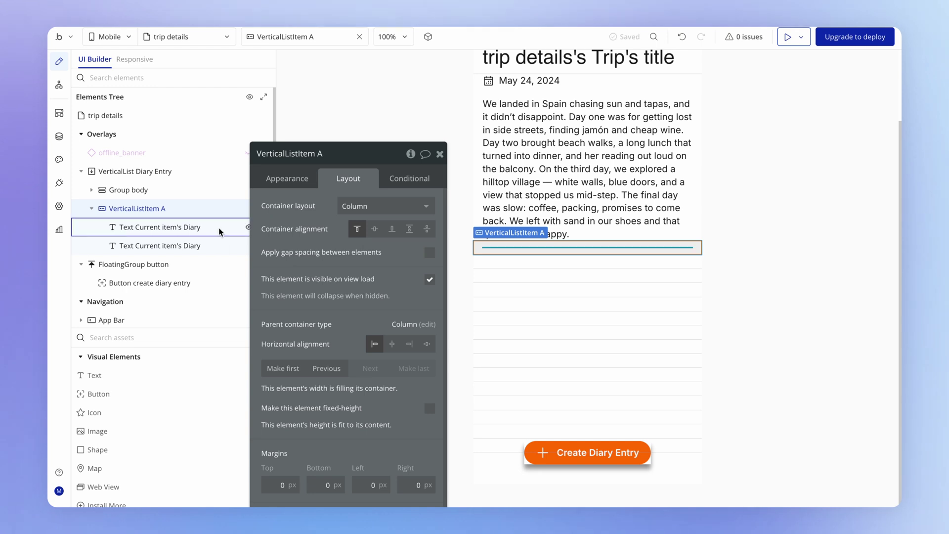
pyautogui.click(184, 227)
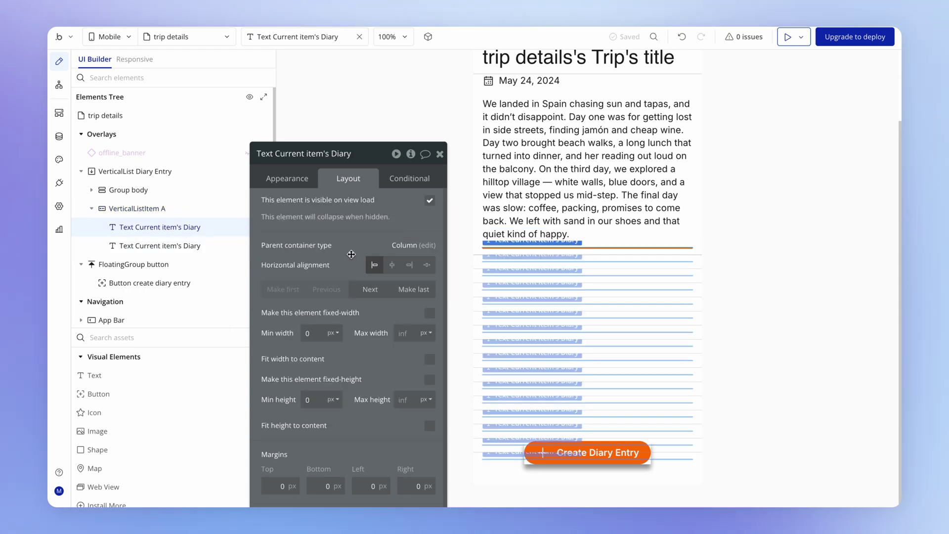
pyautogui.scroll(-1, 339, 247)
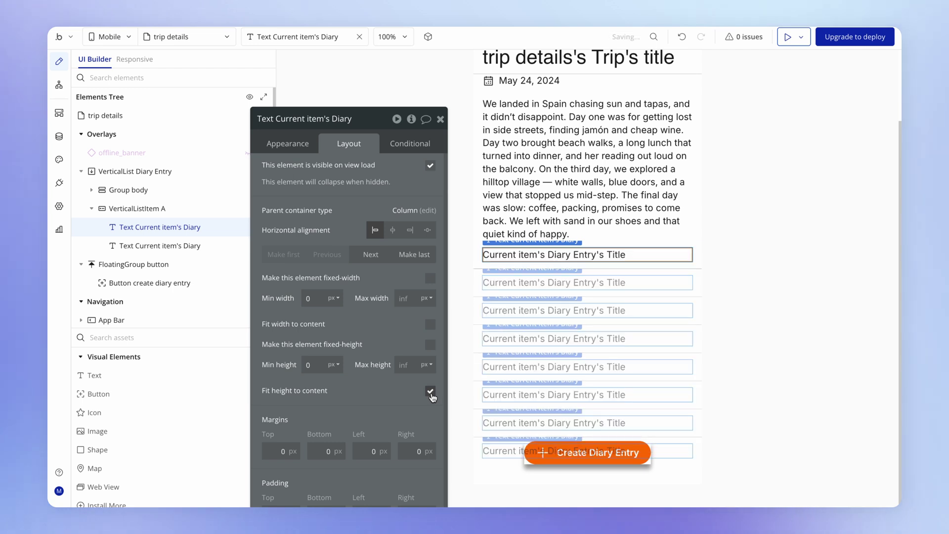
pyautogui.click(182, 246)
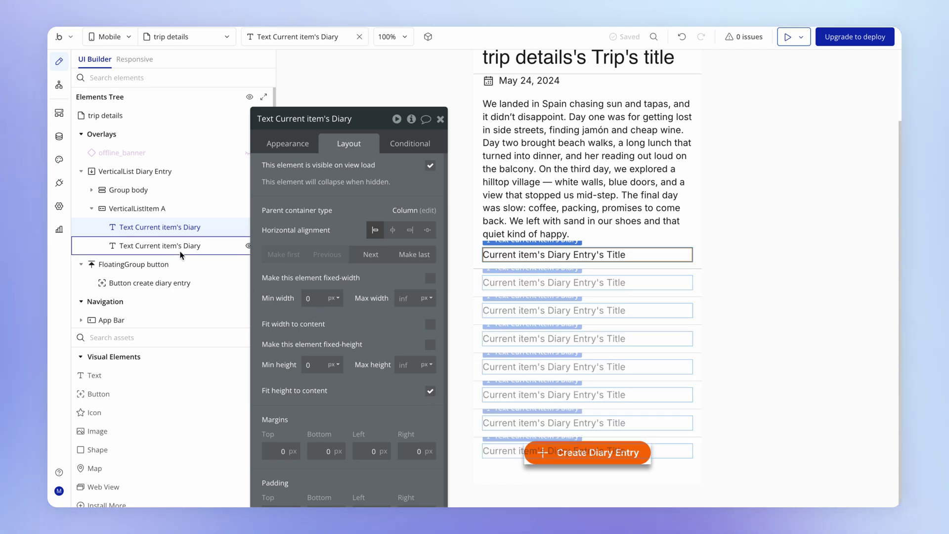
# Make the text fit height to content and move it above its sibling.
pyautogui.click(424, 391)
pyautogui.click(287, 143)
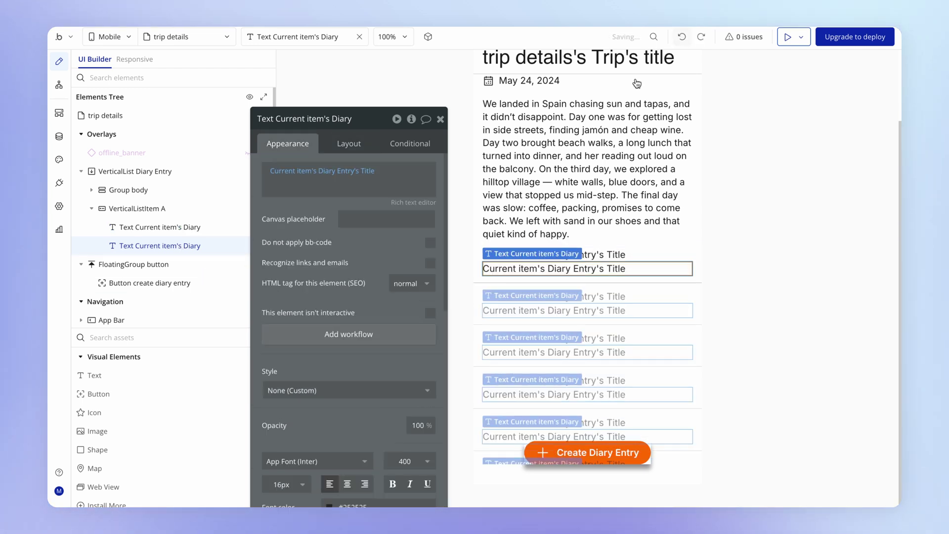
pyautogui.moveTo(496, 246); pyautogui.dragTo(494, 242)
pyautogui.moveTo(372, 277); pyautogui.dragTo(365, 257)
# Set canvas placeholders 'Day at the beach' and 'May 28, 2025' on the two texts.
pyautogui.click(368, 195)
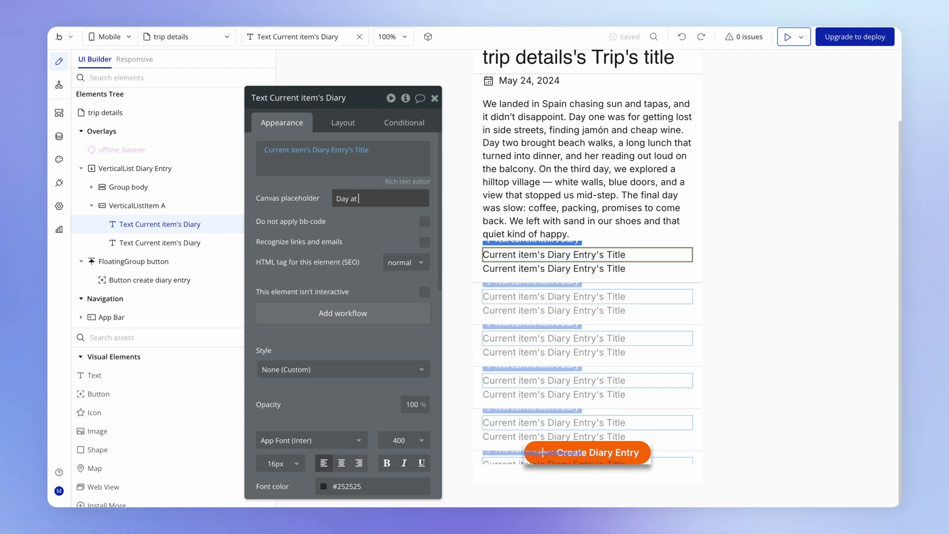
pyautogui.write('Day at the beach')
pyautogui.click(592, 269)
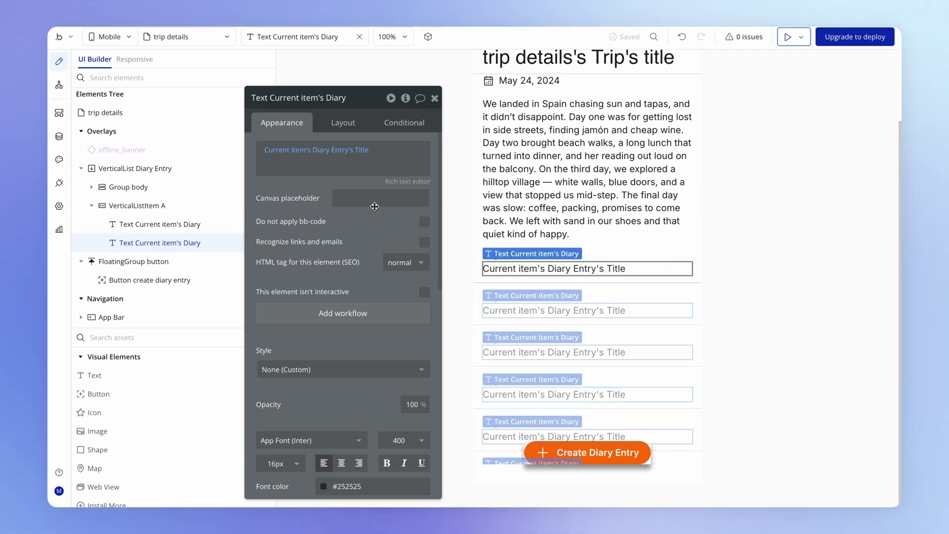
pyautogui.click(374, 200)
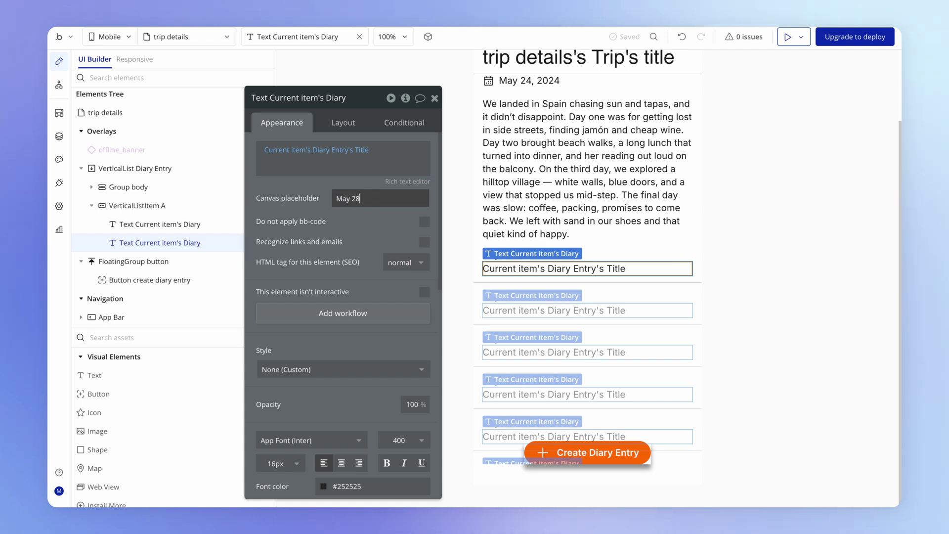
pyautogui.write('May 28, 2025')
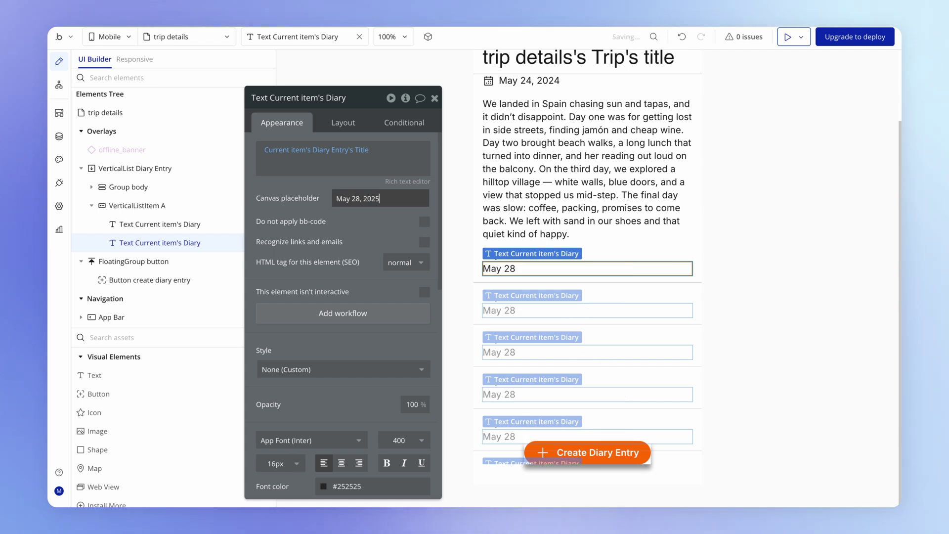
# Apply the Body 16 text style to the title text.
pyautogui.click(159, 224)
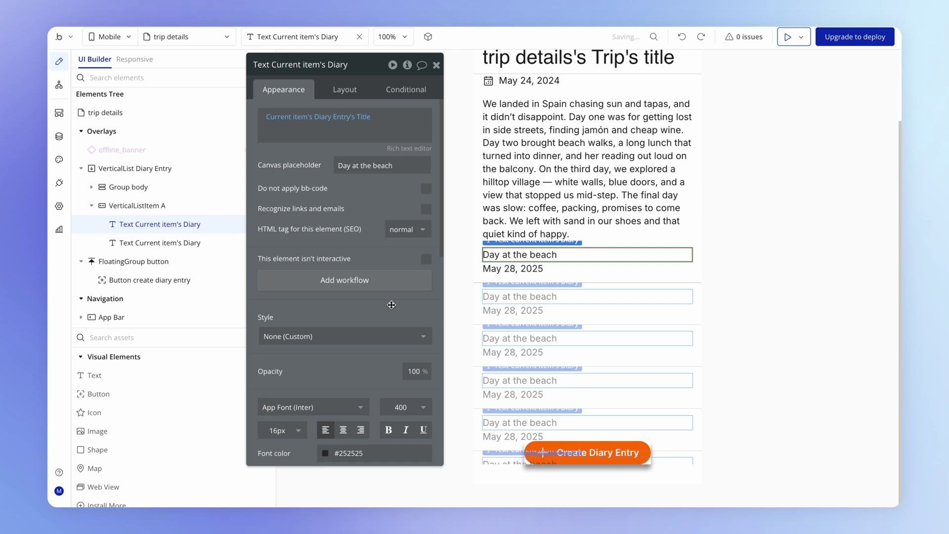
pyautogui.scroll(-2, 380, 266)
pyautogui.click(364, 285)
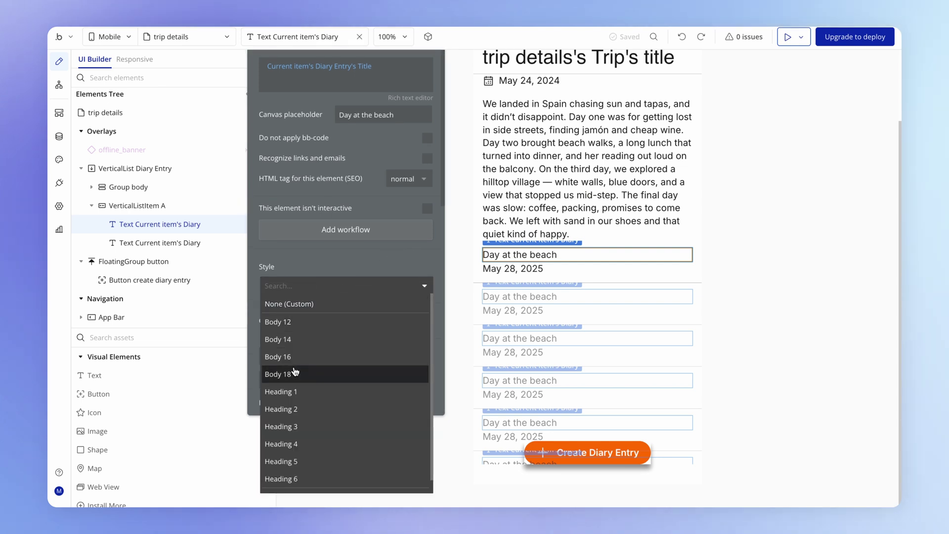
pyautogui.click(299, 361)
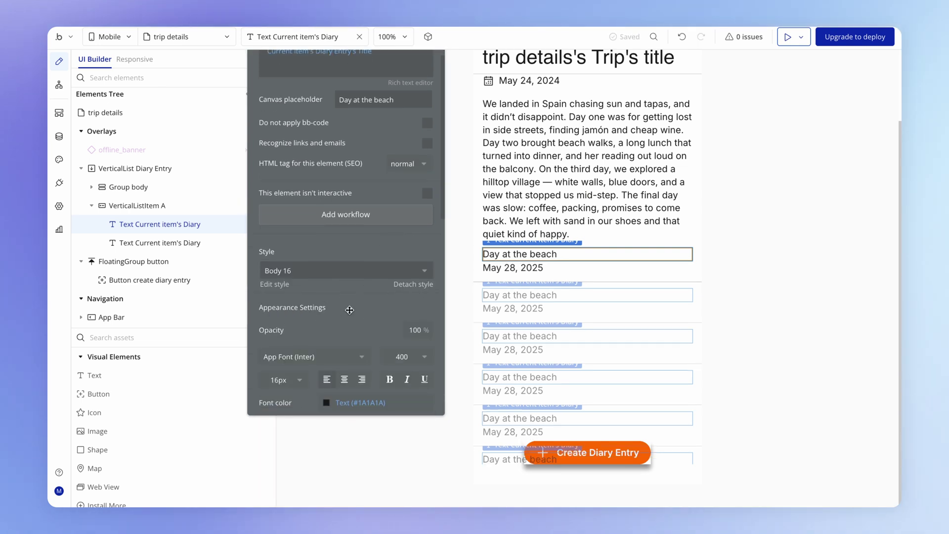
# Give the date text the Body 14 style and Gray 70 font color.
pyautogui.scroll(-3, 319, 222)
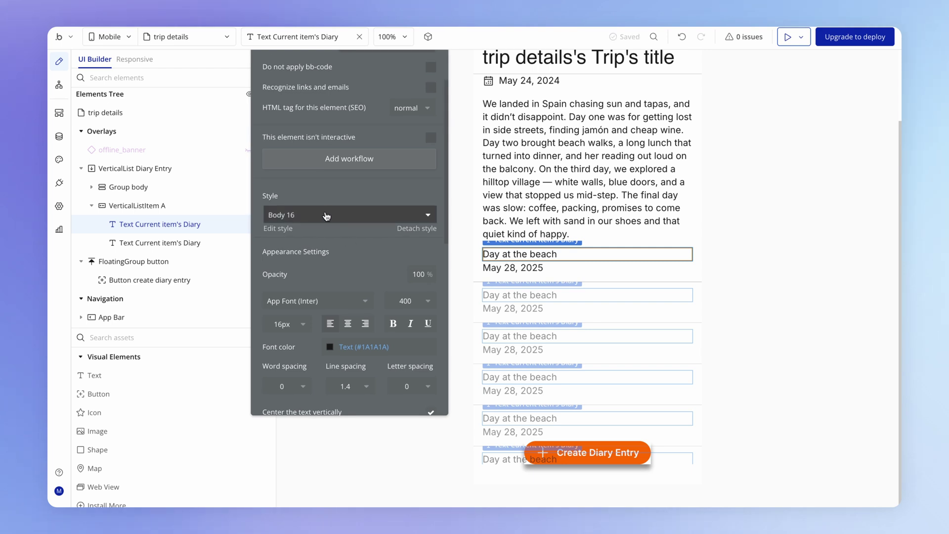
pyautogui.click(530, 268)
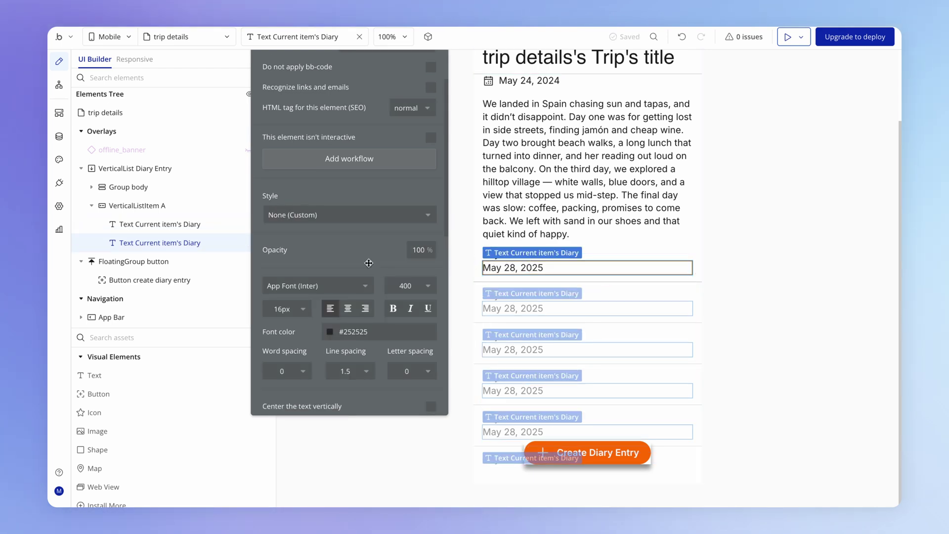
pyautogui.scroll(-1, 361, 227)
pyautogui.click(365, 203)
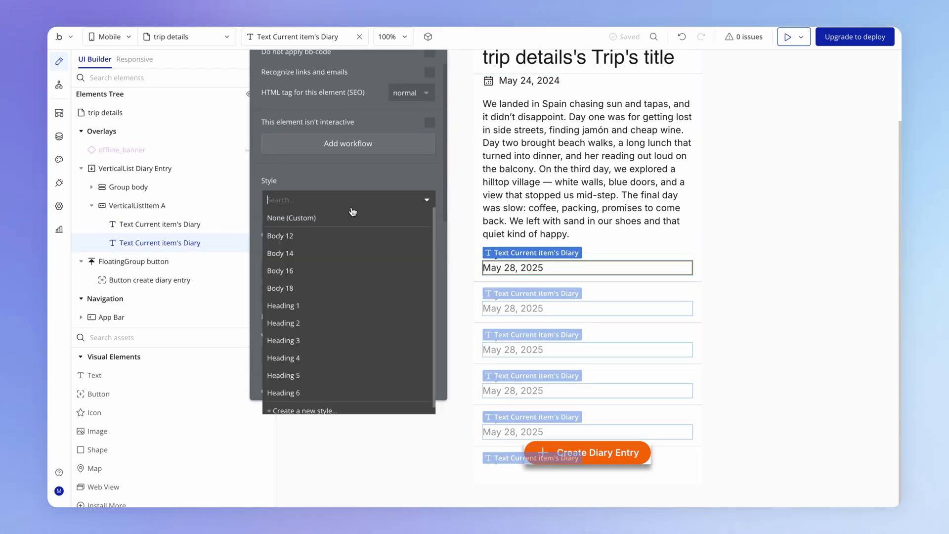
pyautogui.click(311, 254)
pyautogui.scroll(-1, 316, 267)
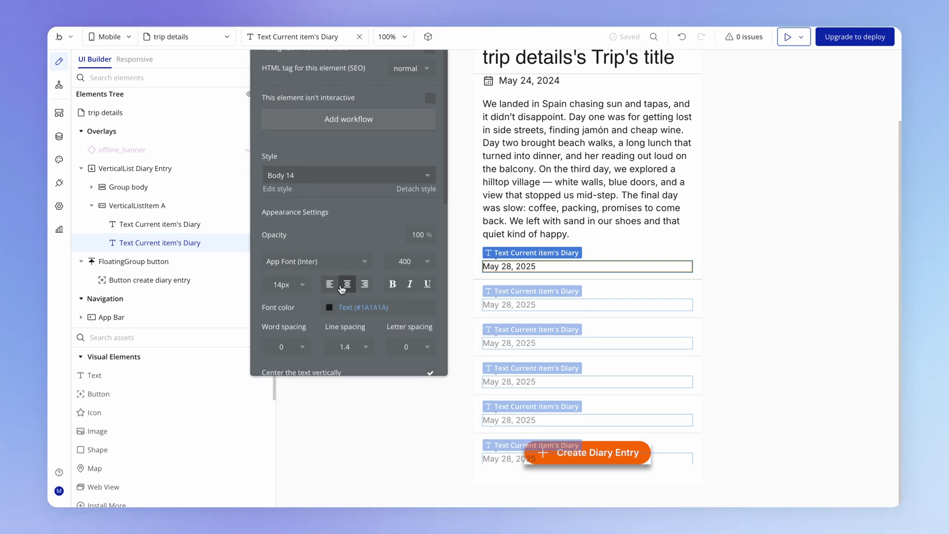
pyautogui.click(329, 309)
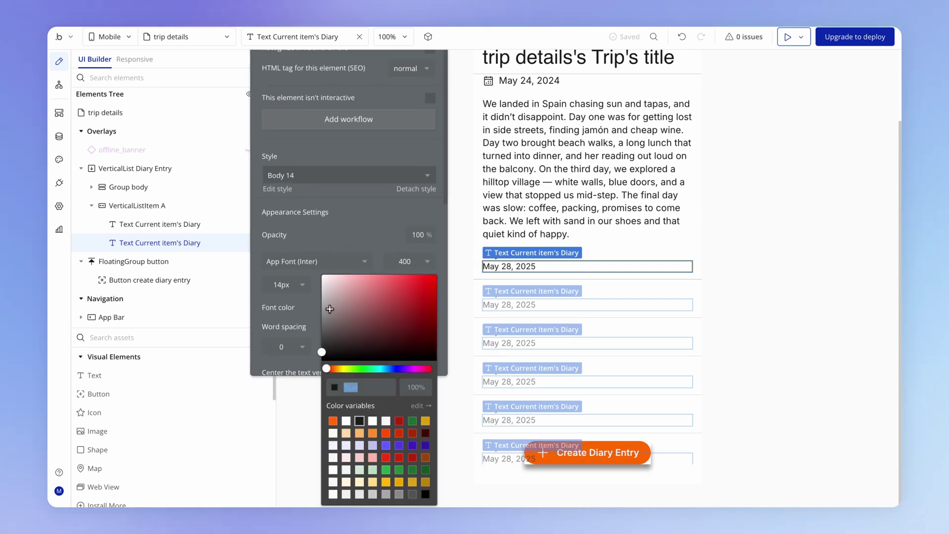
pyautogui.click(412, 494)
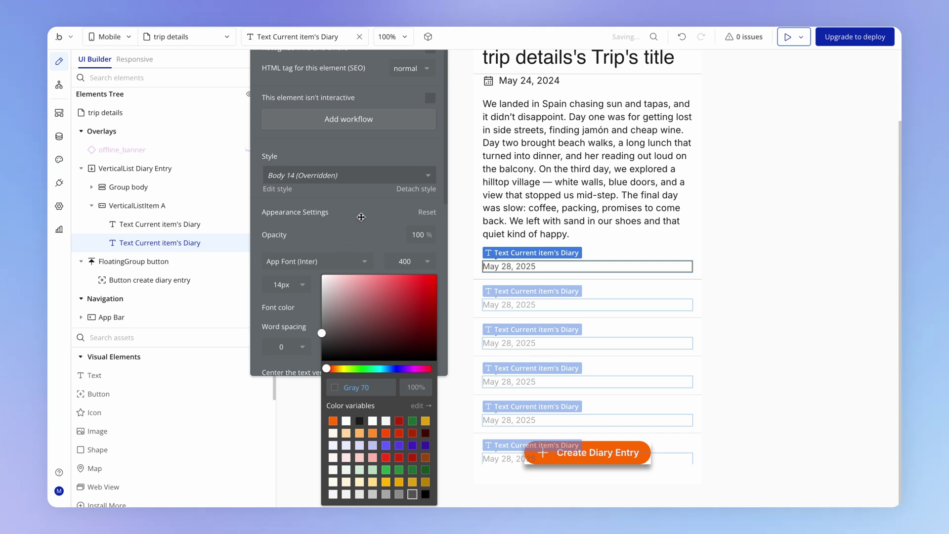
pyautogui.click(773, 260)
pyautogui.click(773, 260)
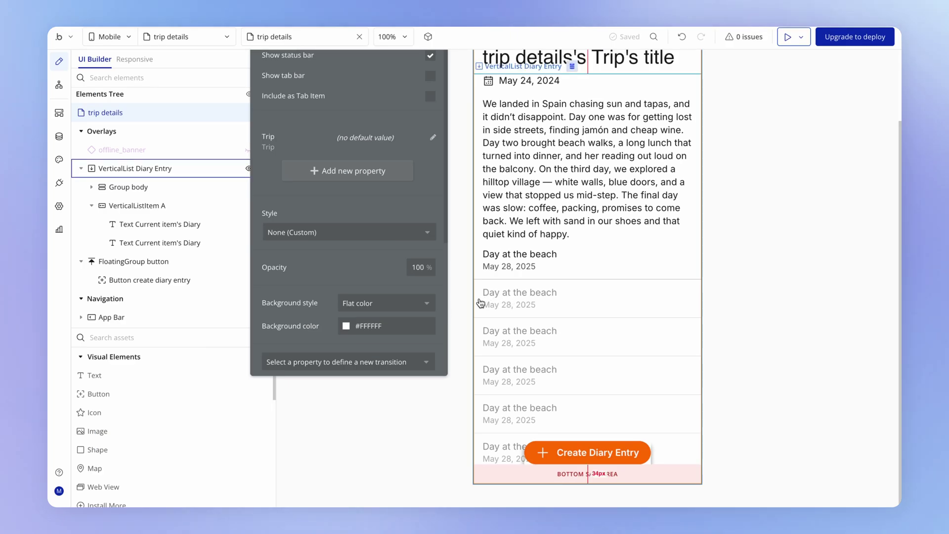
# Select the May 28, 2025 date text in the first diary entry row.
pyautogui.scroll(1, 480, 303)
pyautogui.click(546, 277)
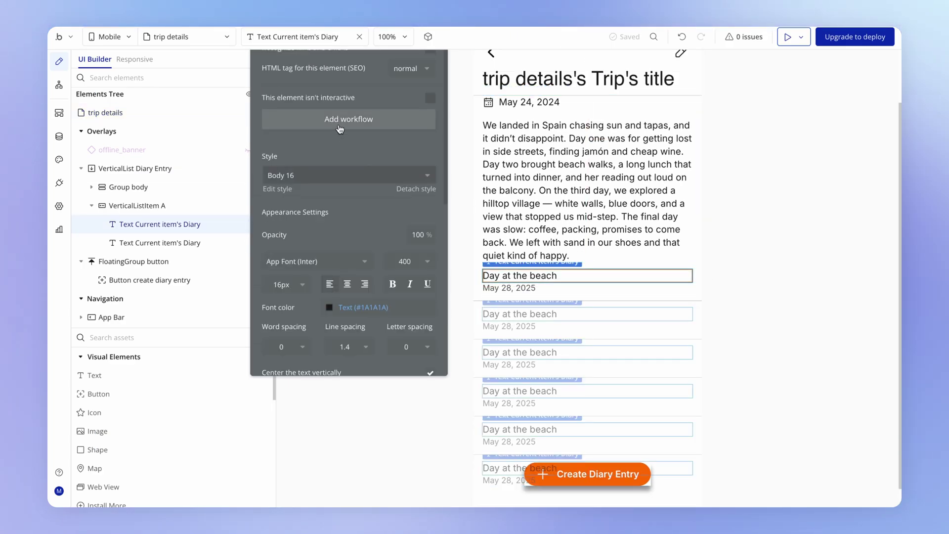
pyautogui.scroll(3, 323, 353)
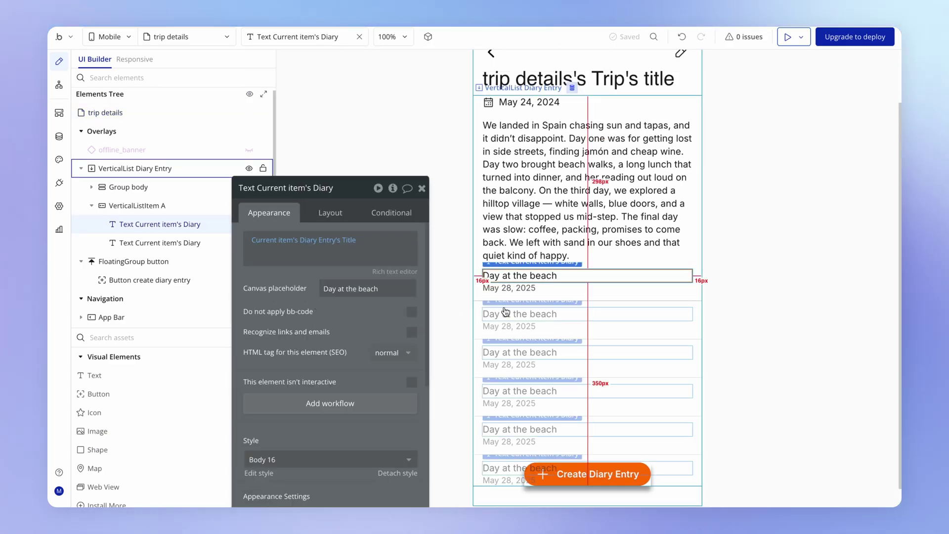
pyautogui.click(514, 288)
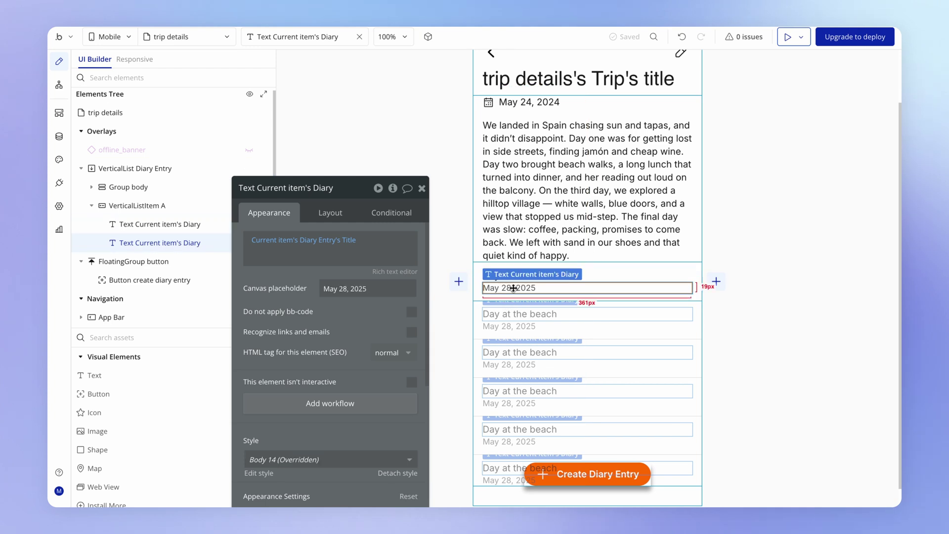
# Change the date text's expression to the entry's Date, formatted as May 28, 2025.
pyautogui.click(350, 242)
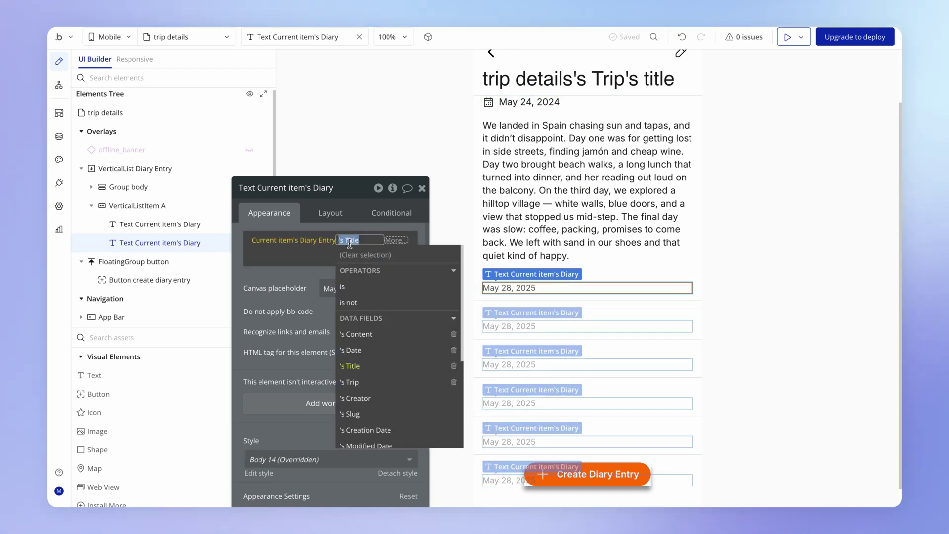
pyautogui.click(360, 349)
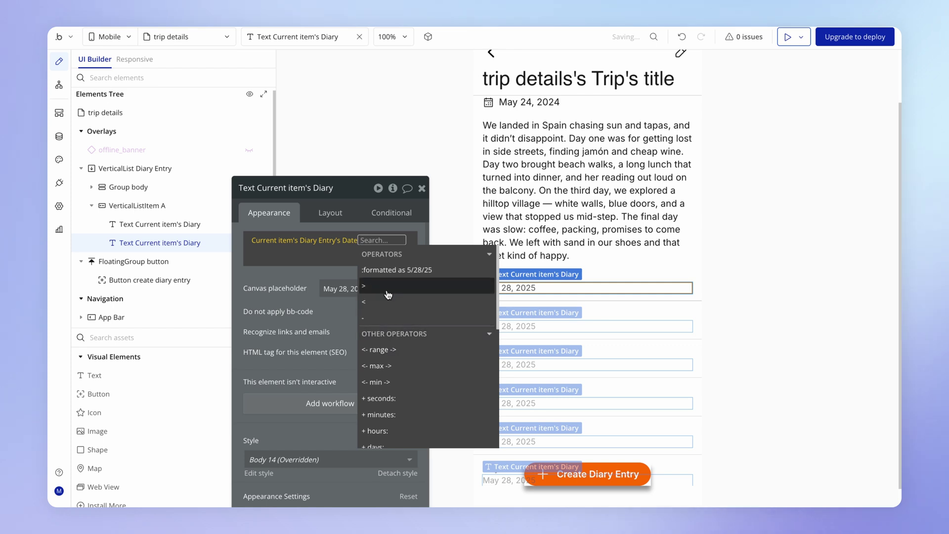
pyautogui.click(409, 270)
pyautogui.click(566, 217)
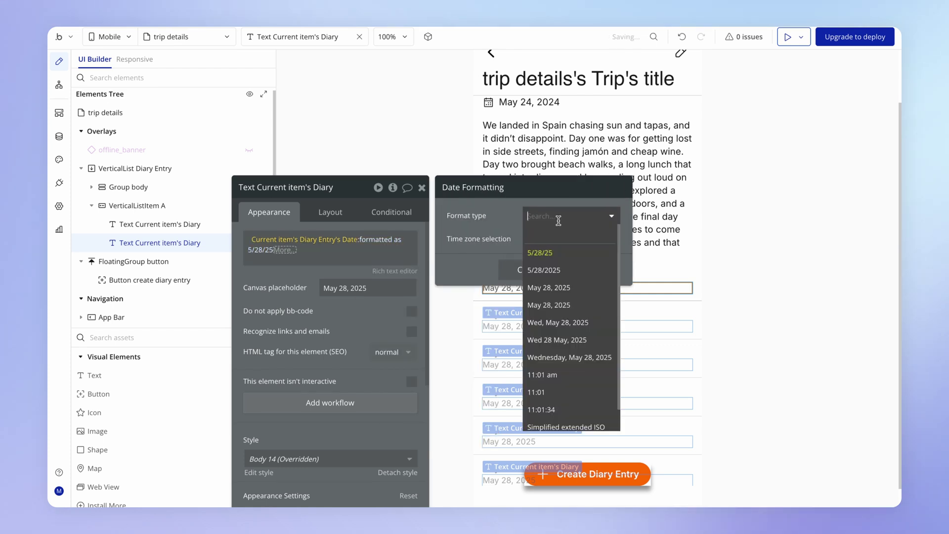
pyautogui.click(571, 293)
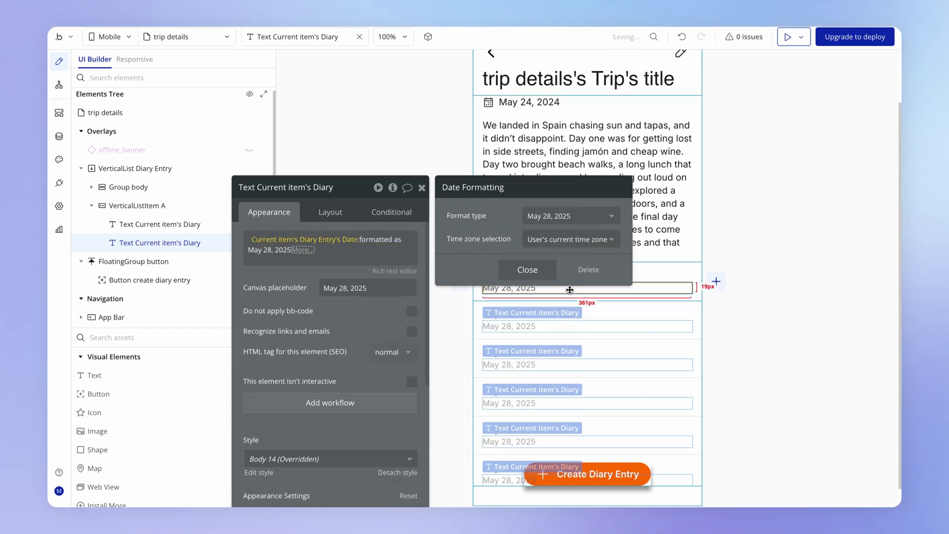
pyautogui.click(538, 272)
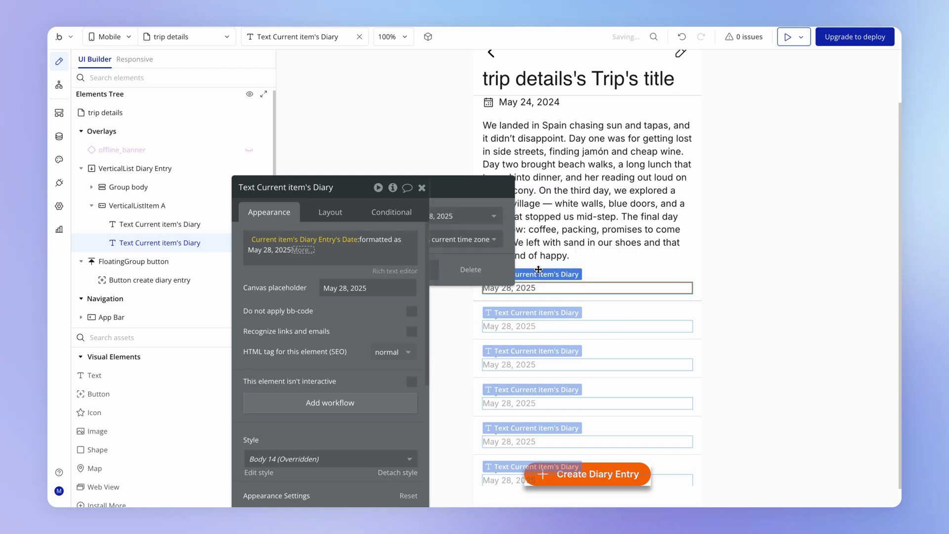
pyautogui.click(285, 305)
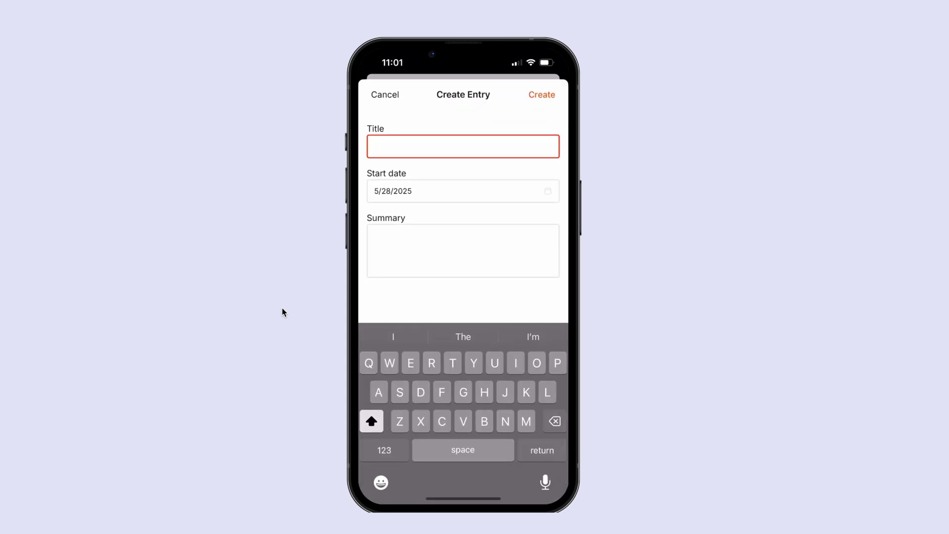
# Create the diary entry 'My first entry' with summary 'Blah'.
pyautogui.write('My first entry')
pyautogui.press('Tab')
pyautogui.write('Blah')
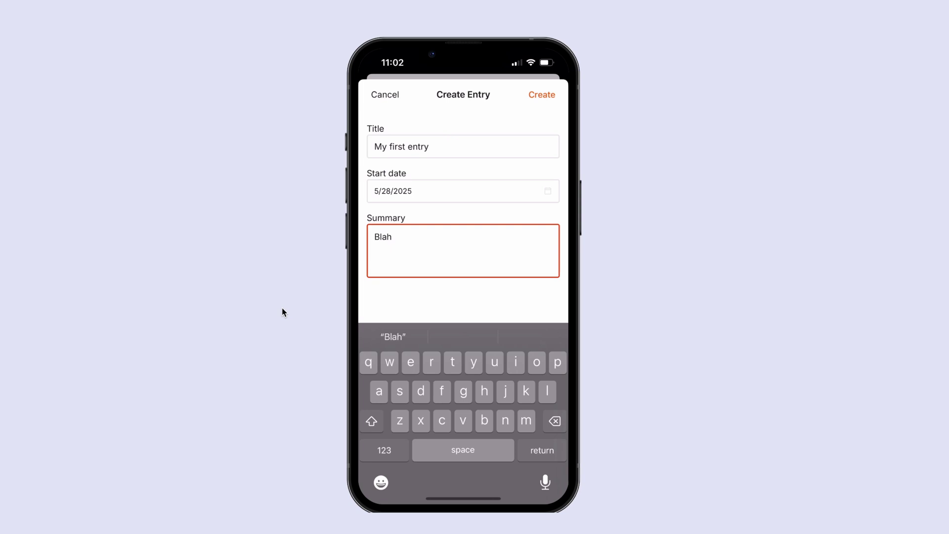
pyautogui.press('Return')
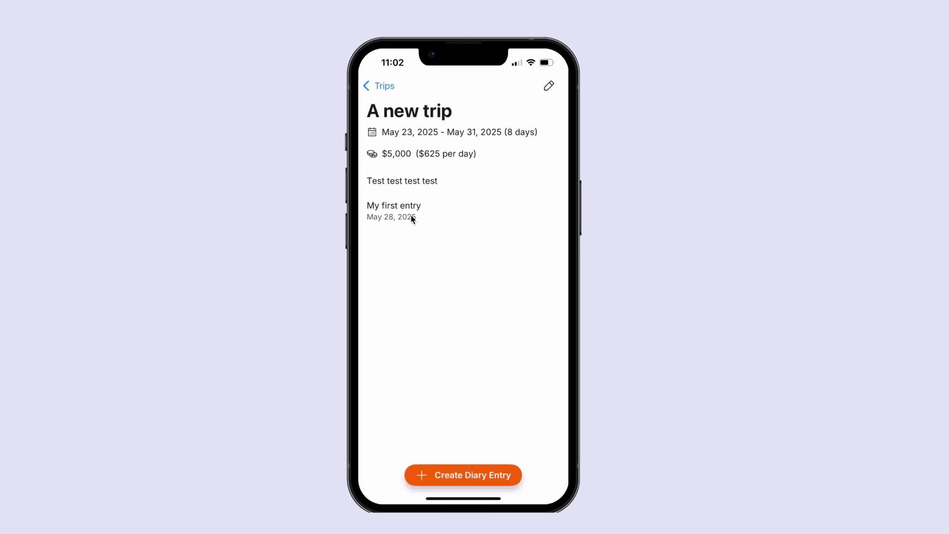
# Create the diary entry 'Day at the beach' with the 20th as its start date.
pyautogui.press('Return')
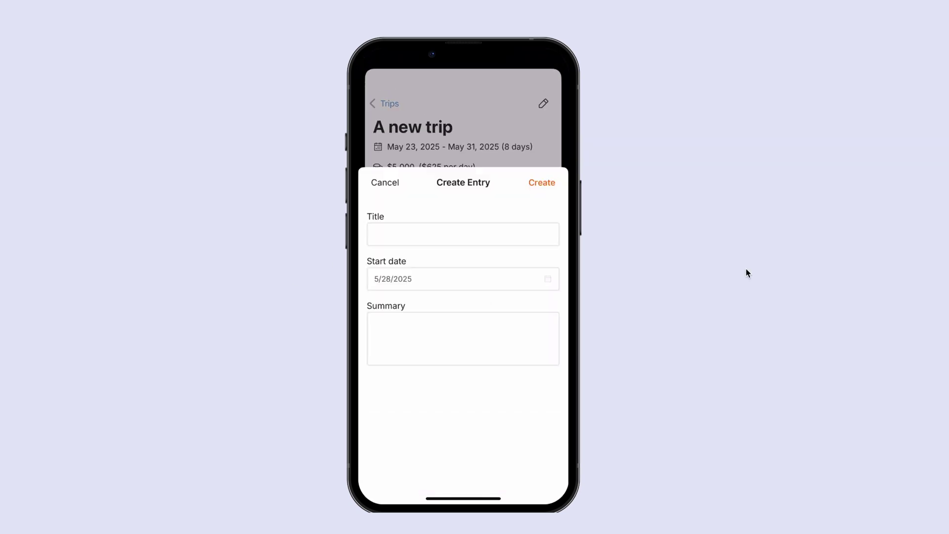
pyautogui.write('Day at the beach')
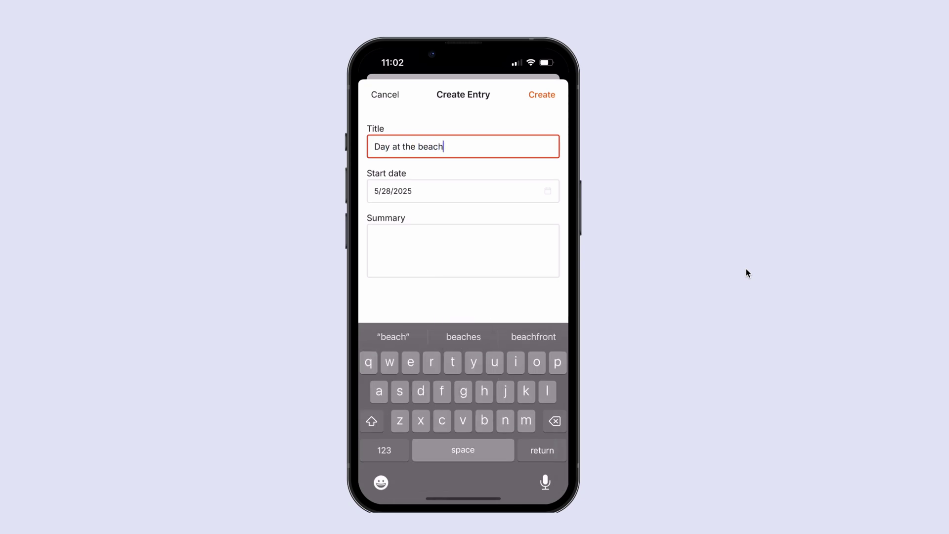
pyautogui.press('Return')
pyautogui.press('Up')
pyautogui.press('Left')
pyautogui.press('Return')
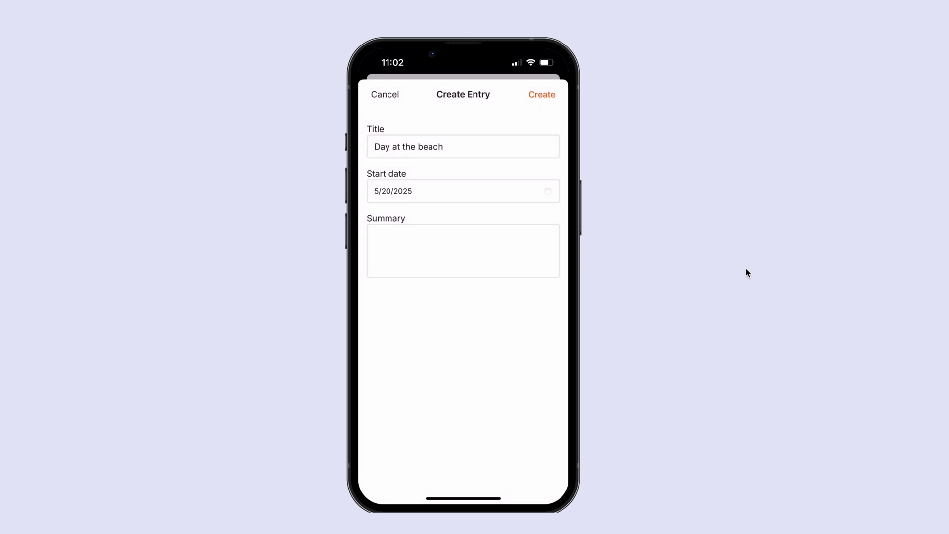
pyautogui.press('Return')
pyautogui.press('Return')
# Create the diary entry 'Another one' with a May 31 start date.
pyautogui.write('Anothe')
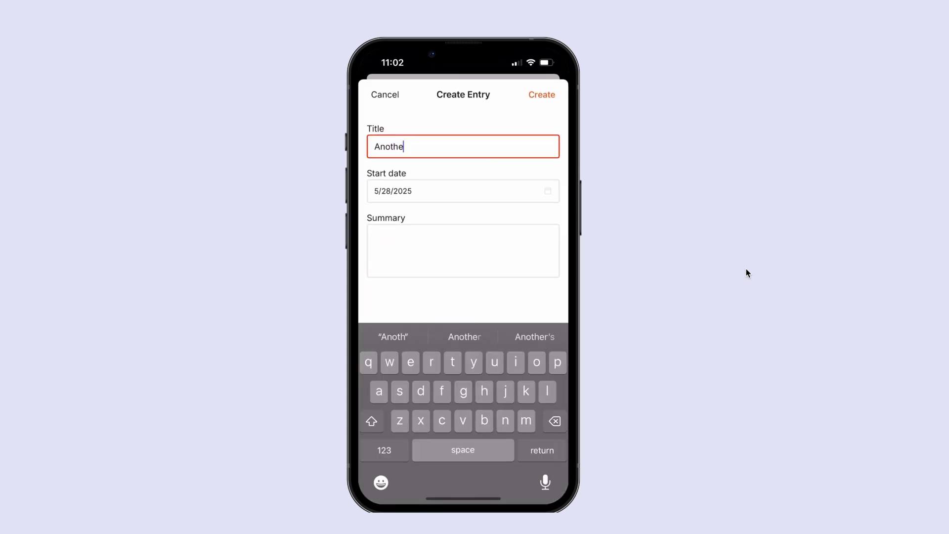
pyautogui.write('r one')
pyautogui.press('Tab')
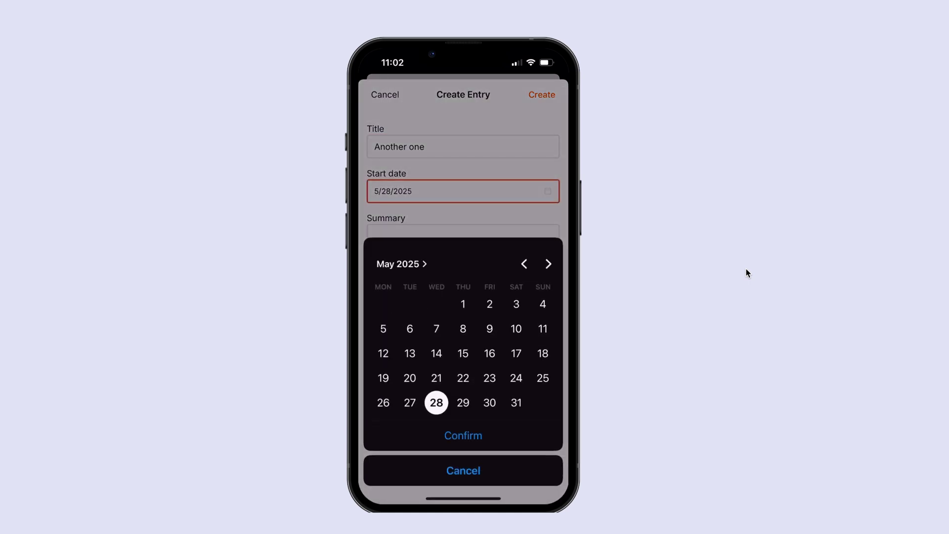
pyautogui.press('Right')
pyautogui.press('Right')
pyautogui.press('Right')
pyautogui.press('Return')
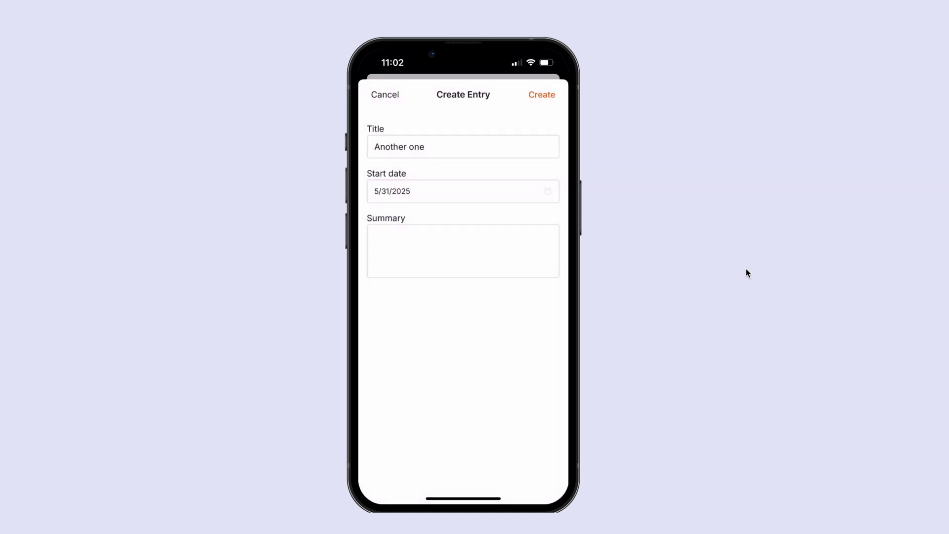
pyautogui.press('Return')
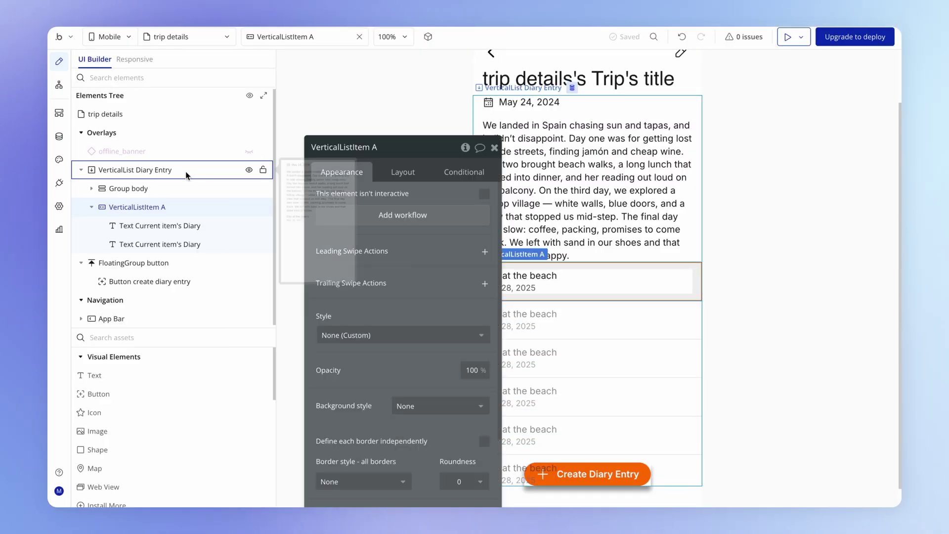
pyautogui.press('Return')
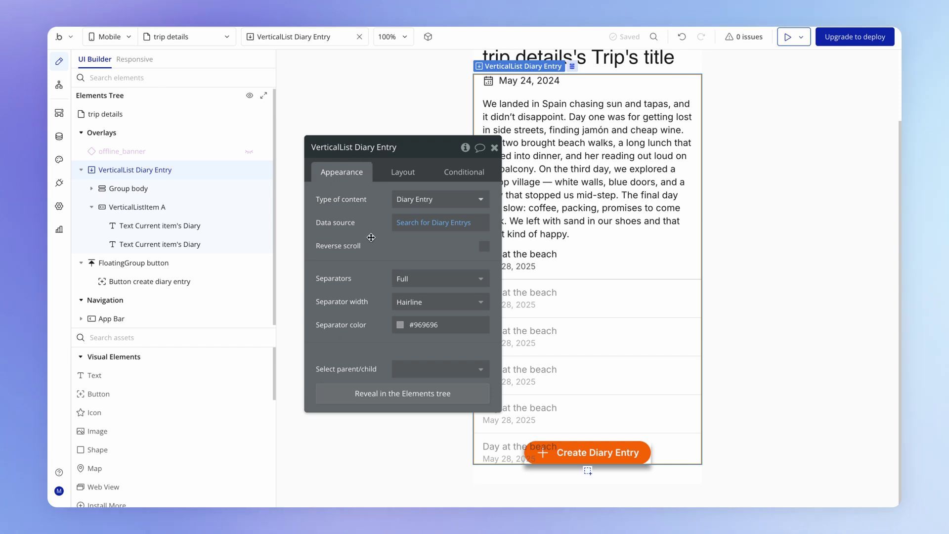
# Switch the diary list separator colour from #969696 to the Gray 60 variable (#8A8A8A).
pyautogui.moveTo(370, 237); pyautogui.dragTo(325, 201)
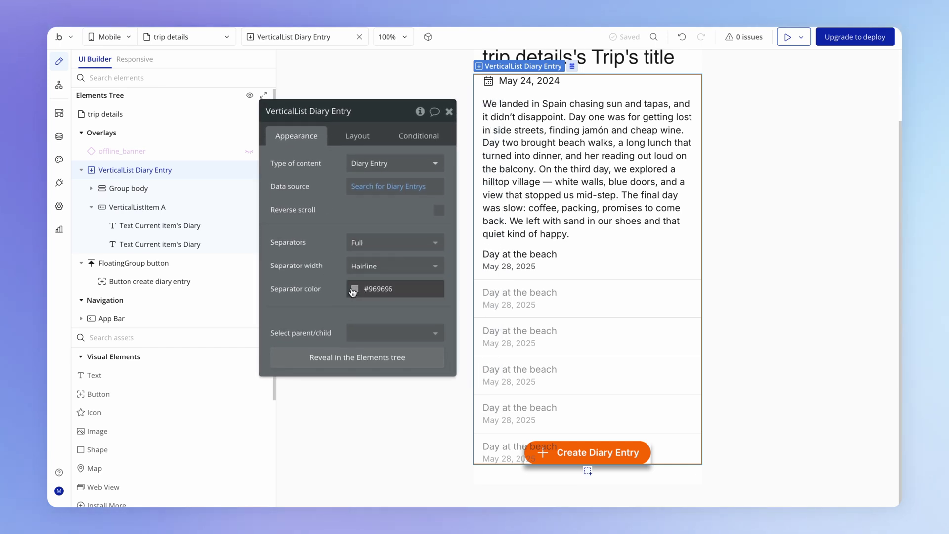
pyautogui.click(353, 291)
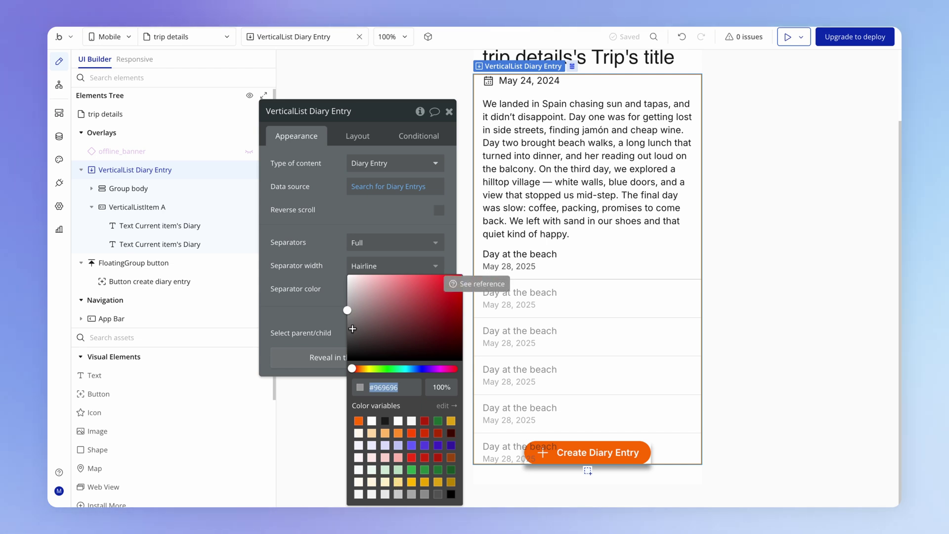
pyautogui.click(400, 494)
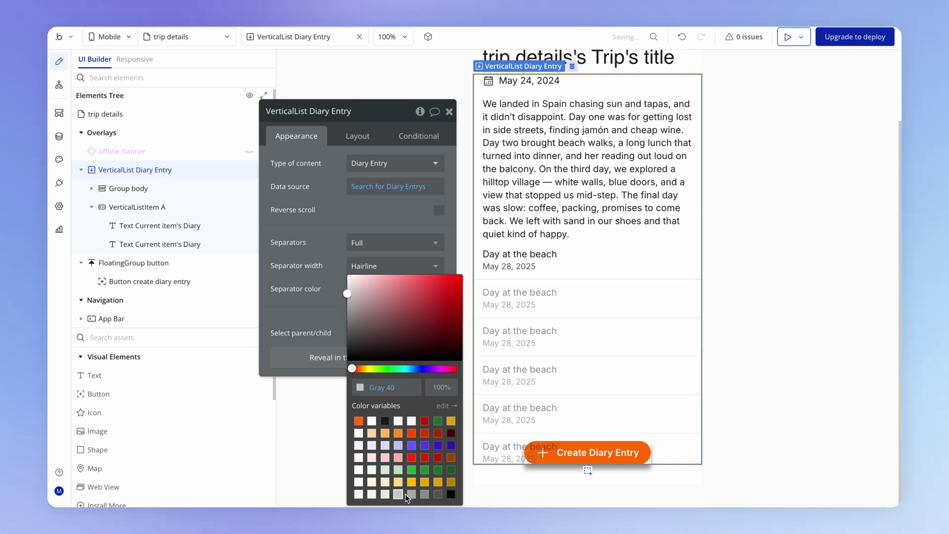
pyautogui.click(411, 495)
pyautogui.click(424, 495)
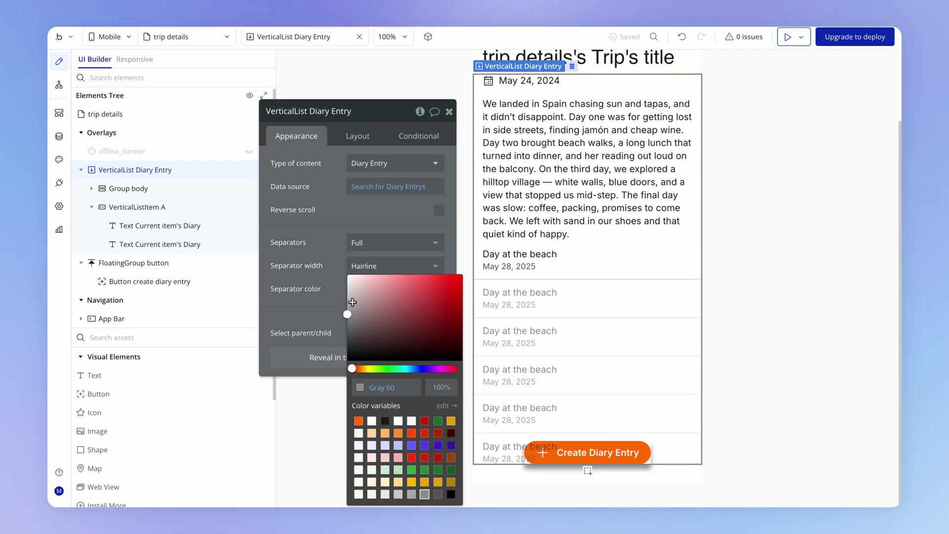
pyautogui.click(316, 288)
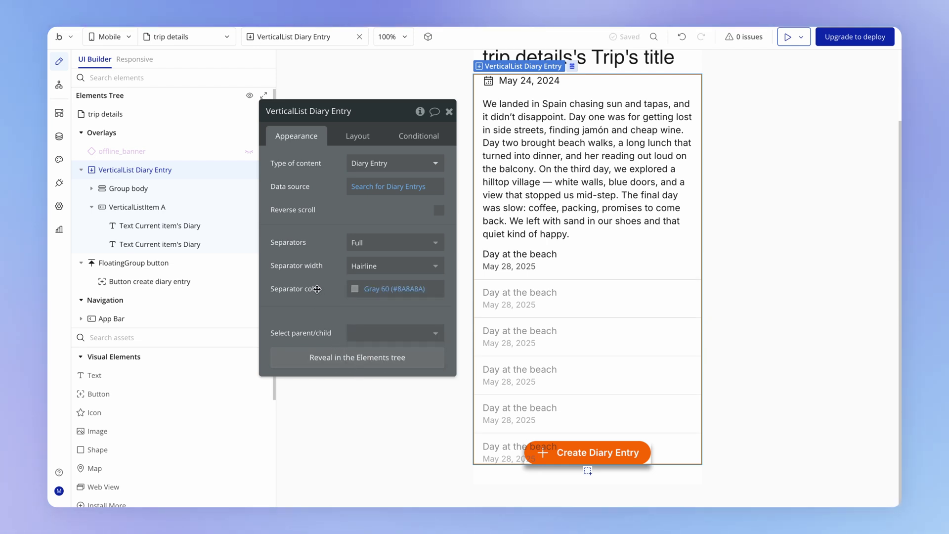